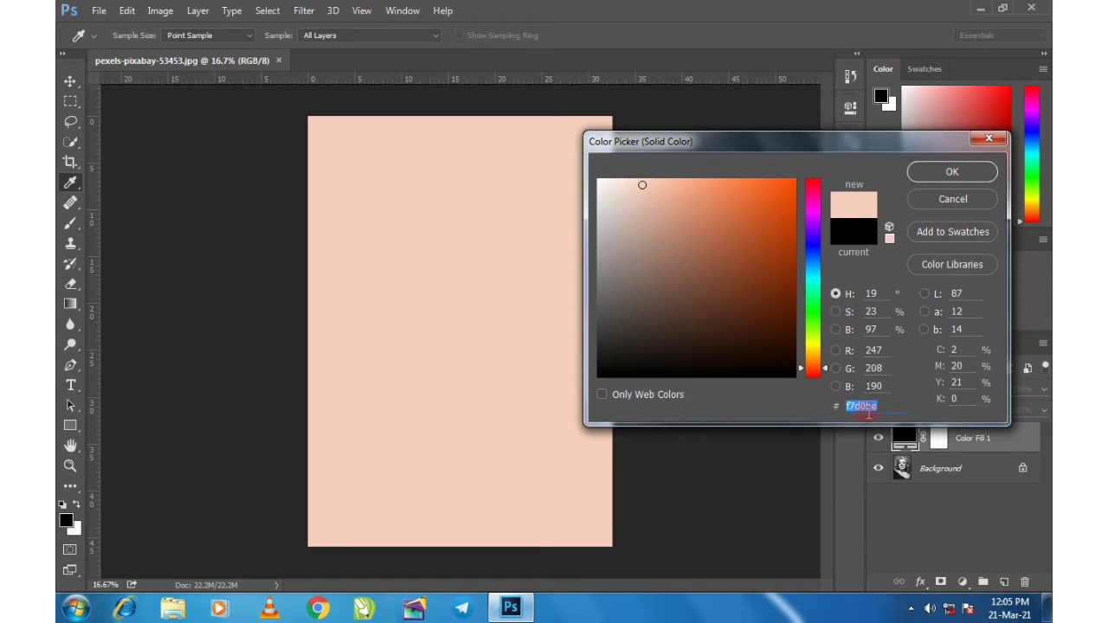
Accept f7d0be as the solid fill color and set the fill layer's blend mode to Color
click(950, 176)
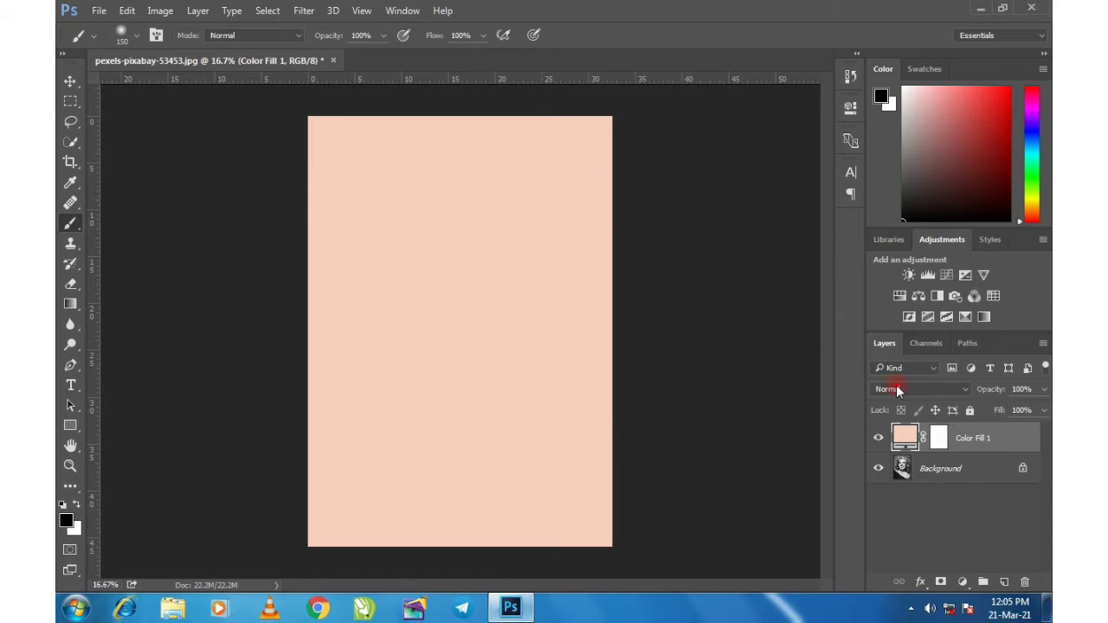
click(897, 390)
click(884, 371)
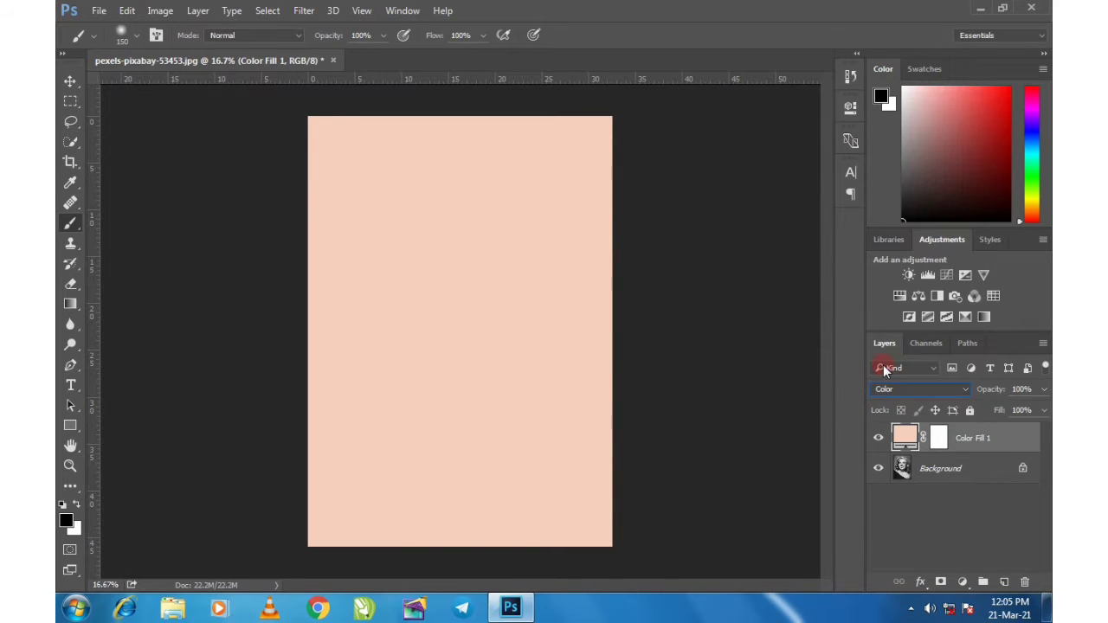
Invert the Color Fill 1 layer mask and select the Brush tool with a soft round tip
click(941, 440)
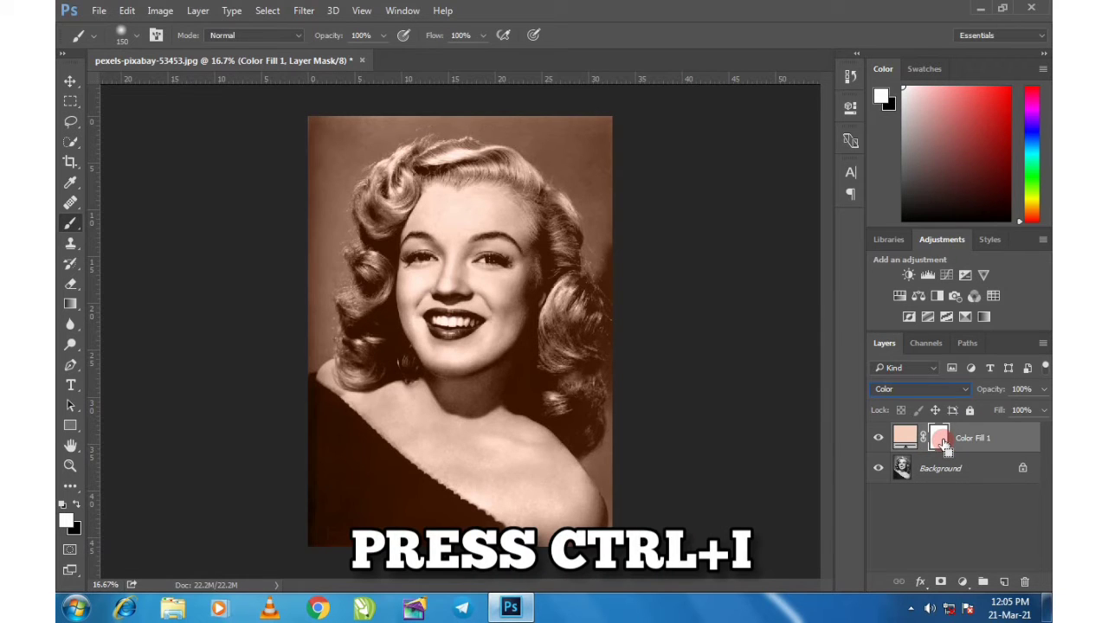
key(ctrl+i)
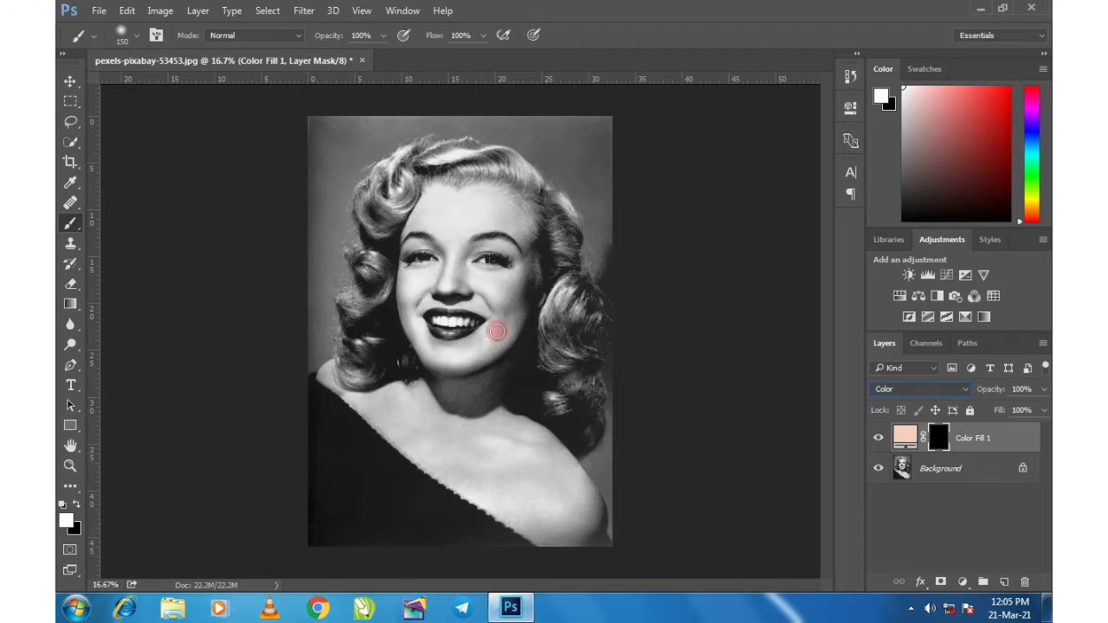
key(ctrl+plus)
key(ctrl+plus)
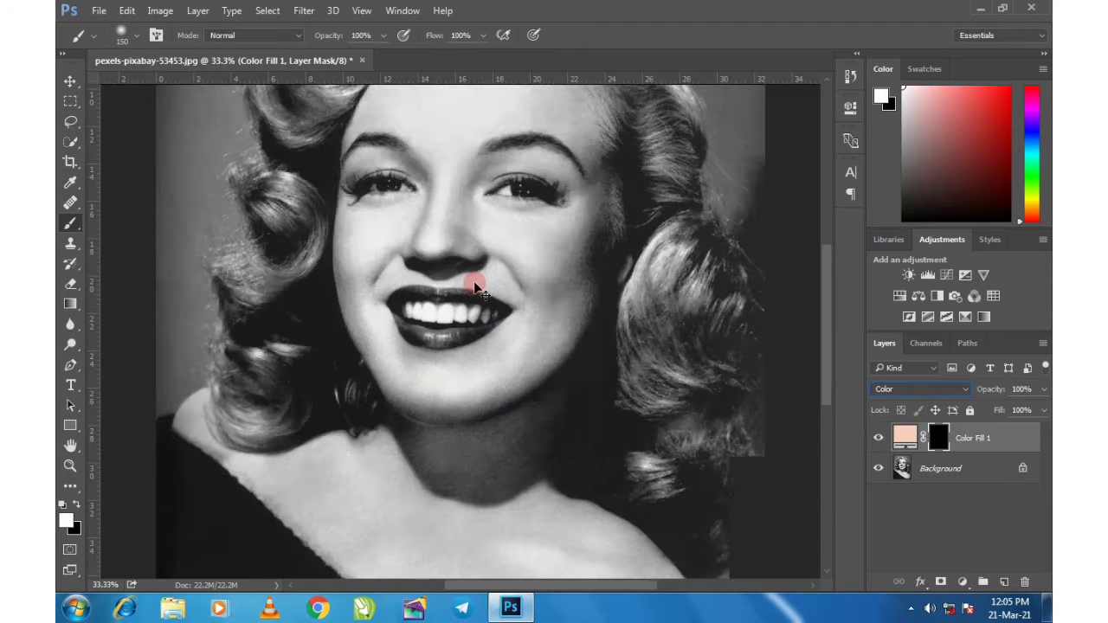
drag(466, 282, 463, 429)
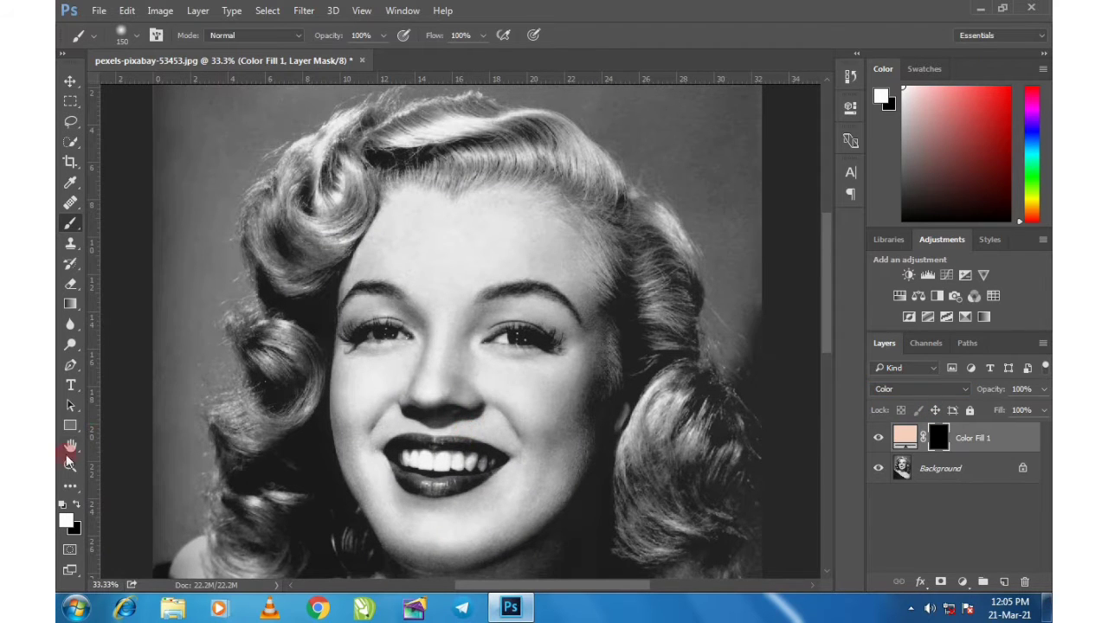
click(69, 225)
click(123, 219)
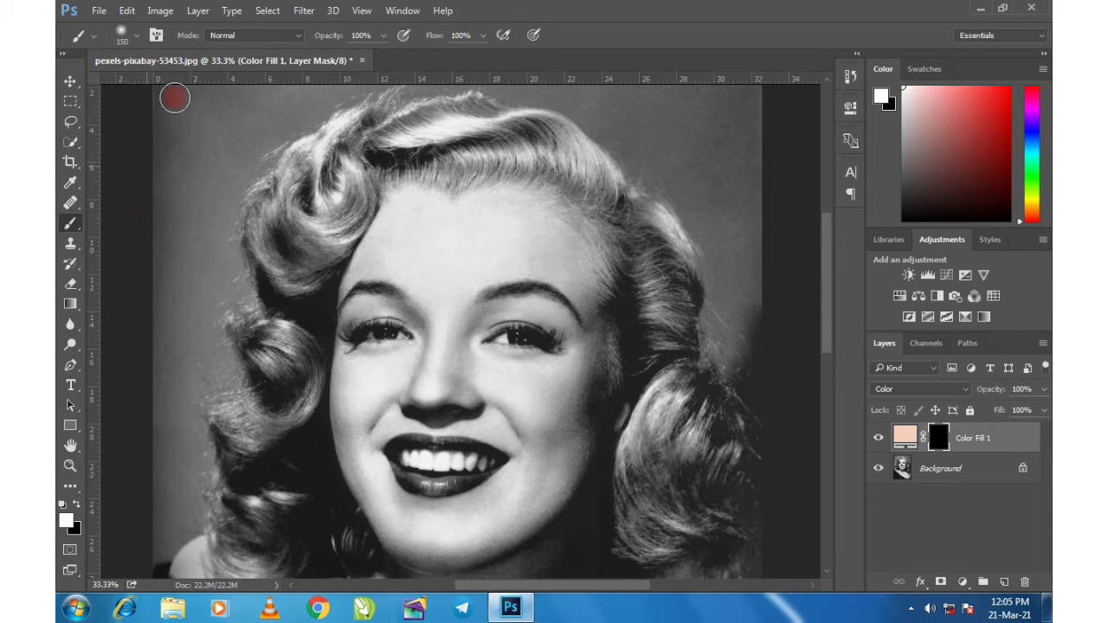
click(136, 36)
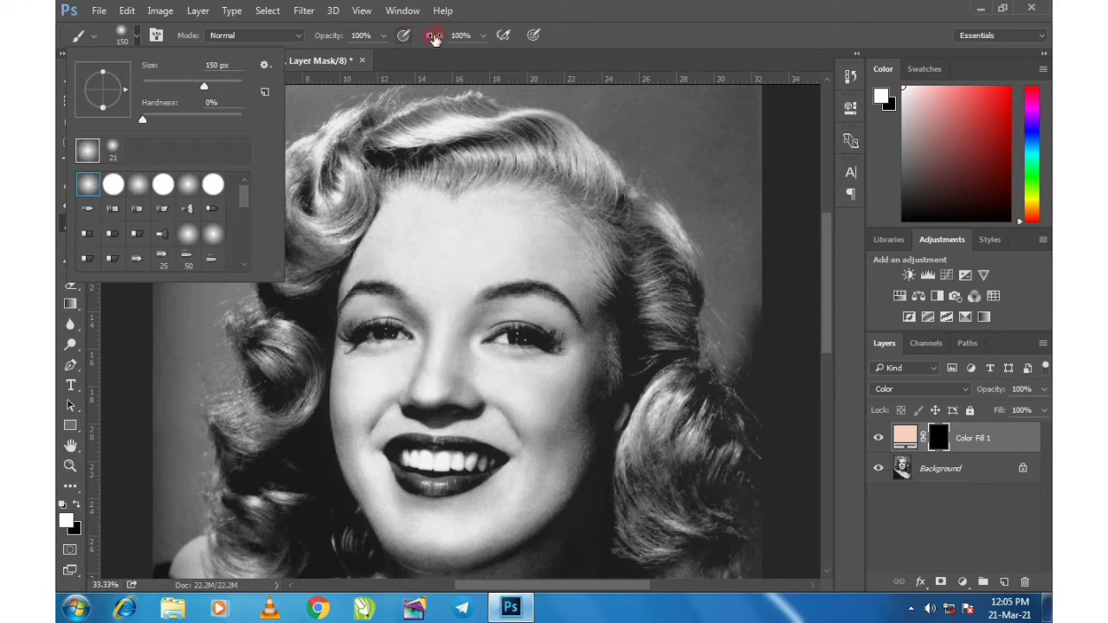
click(569, 27)
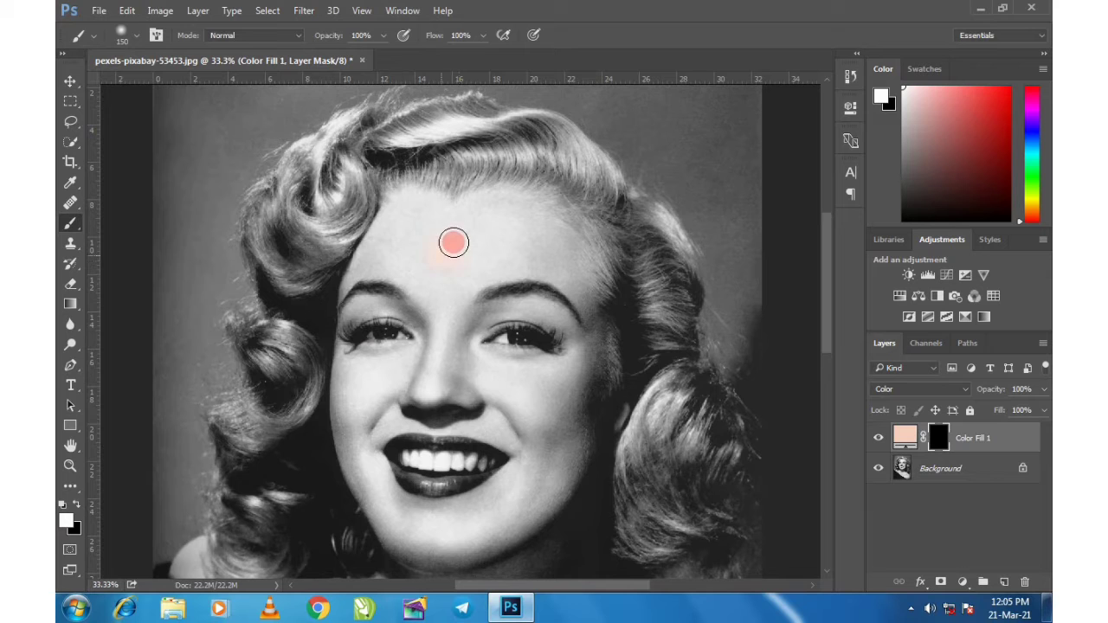
Paint white on the Color Fill 1 mask over the forehead, cheeks, nose and chin to reveal the skin tone
mouse_move(454, 243)
mouse_down()
mouse_move(502, 228)
mouse_move(485, 224)
mouse_up()
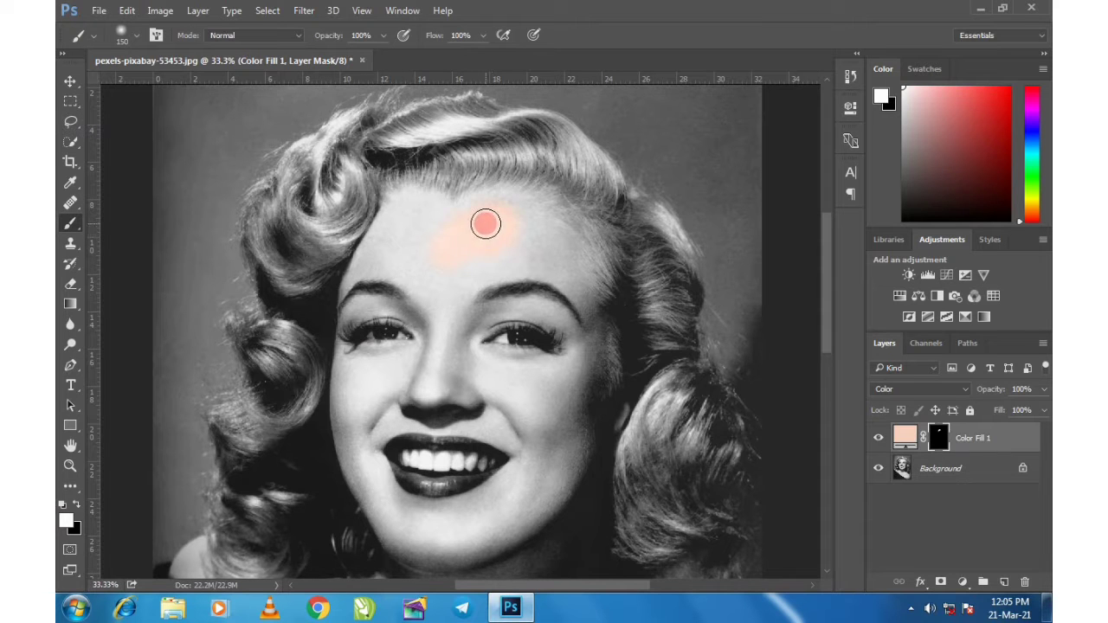
key(ctrl+plus)
key(ctrl+plus)
scroll(493, 217, up, 3)
mouse_move(413, 265)
mouse_down()
mouse_move(341, 262)
mouse_move(520, 255)
mouse_move(452, 400)
mouse_up()
mouse_move(452, 400)
mouse_down()
mouse_move(447, 287)
mouse_move(456, 433)
mouse_move(353, 253)
mouse_move(408, 195)
mouse_move(564, 149)
mouse_up()
drag(563, 149, 498, 236)
mouse_move(498, 236)
mouse_down()
mouse_move(440, 237)
mouse_move(590, 299)
mouse_move(434, 349)
mouse_move(616, 415)
mouse_move(285, 418)
mouse_move(183, 366)
mouse_move(324, 336)
mouse_up()
drag(288, 555, 310, 329)
mouse_move(310, 329)
mouse_down()
mouse_move(244, 368)
mouse_move(193, 413)
mouse_move(218, 325)
mouse_move(465, 315)
mouse_move(399, 204)
mouse_move(549, 222)
mouse_move(552, 250)
mouse_move(615, 190)
mouse_move(598, 268)
mouse_move(607, 336)
mouse_move(589, 225)
mouse_move(581, 256)
mouse_move(520, 206)
mouse_move(553, 224)
mouse_move(436, 285)
mouse_move(391, 354)
mouse_move(285, 305)
mouse_move(246, 211)
mouse_move(246, 253)
mouse_move(205, 166)
mouse_move(362, 276)
mouse_move(386, 268)
mouse_move(393, 295)
mouse_up()
drag(392, 295, 318, 467)
mouse_move(483, 365)
mouse_down()
mouse_move(457, 295)
mouse_move(468, 313)
mouse_move(387, 265)
mouse_move(160, 250)
mouse_move(165, 289)
mouse_move(280, 254)
mouse_move(337, 259)
mouse_up()
drag(407, 208, 598, 315)
mouse_move(419, 261)
mouse_down()
mouse_move(308, 277)
mouse_move(310, 253)
mouse_move(420, 244)
mouse_move(512, 170)
mouse_move(401, 134)
mouse_move(300, 160)
mouse_move(338, 329)
mouse_up()
Reduce the brush to 60 px and paint the skin tone over the eyelids and around the lashes
key(bracketleft)
key(bracketleft)
key(bracketleft)
key(bracketleft)
key(bracketleft)
key(bracketleft)
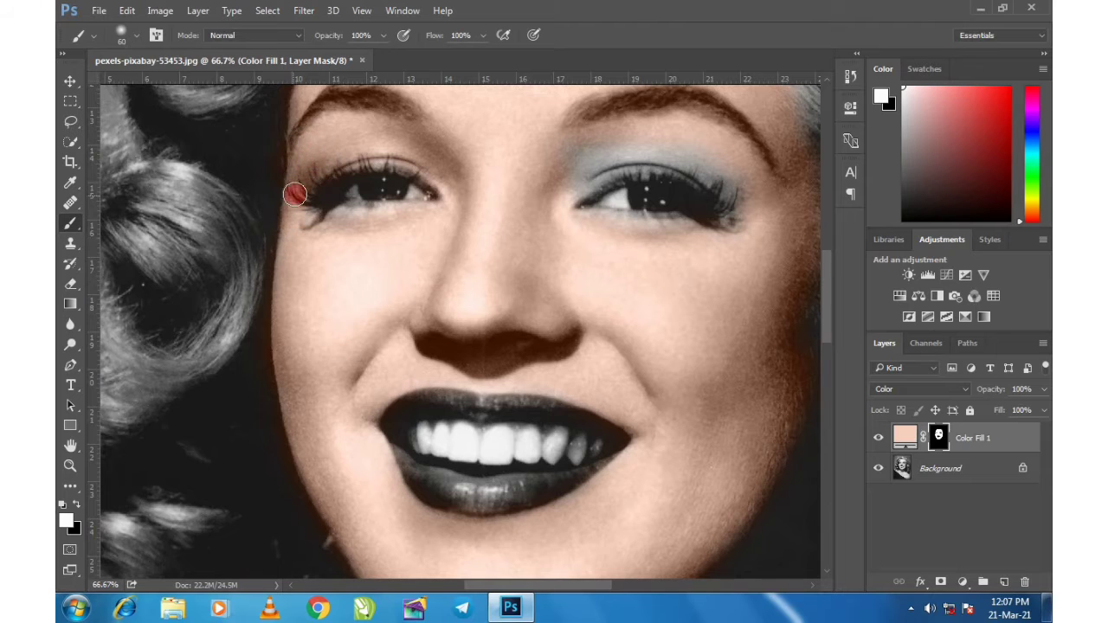
mouse_move(577, 161)
mouse_down()
mouse_move(622, 155)
mouse_move(641, 170)
mouse_move(756, 183)
mouse_move(734, 201)
mouse_move(623, 227)
mouse_move(751, 217)
mouse_move(743, 261)
mouse_up()
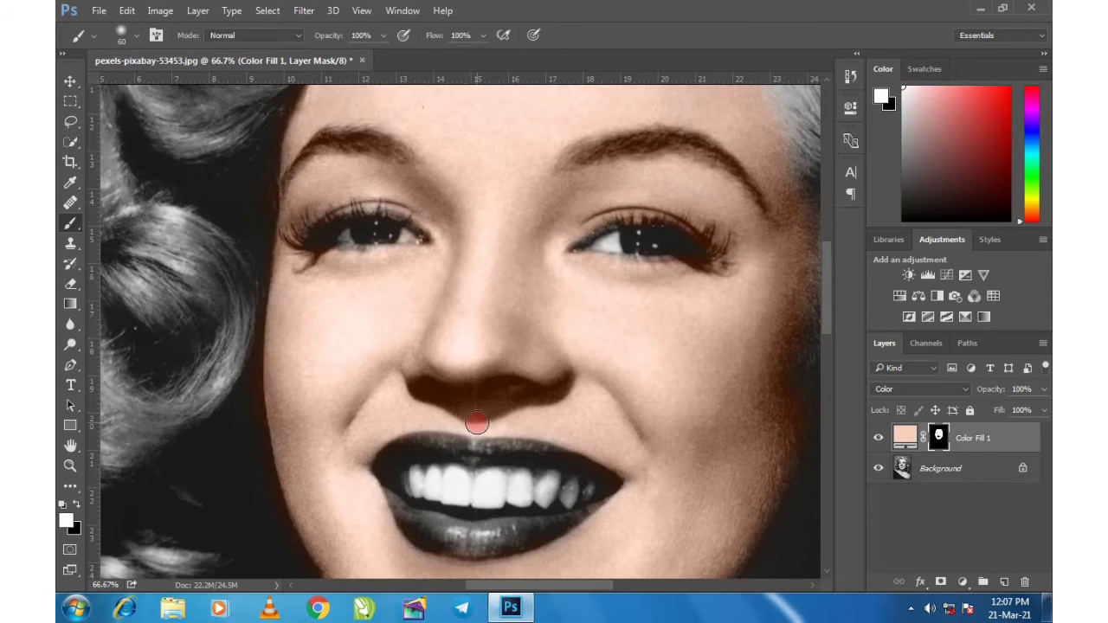
Paint the skin tone onto the ear visible between the cheek and the curls
drag(757, 106, 496, 256)
drag(531, 369, 510, 177)
drag(463, 445, 477, 325)
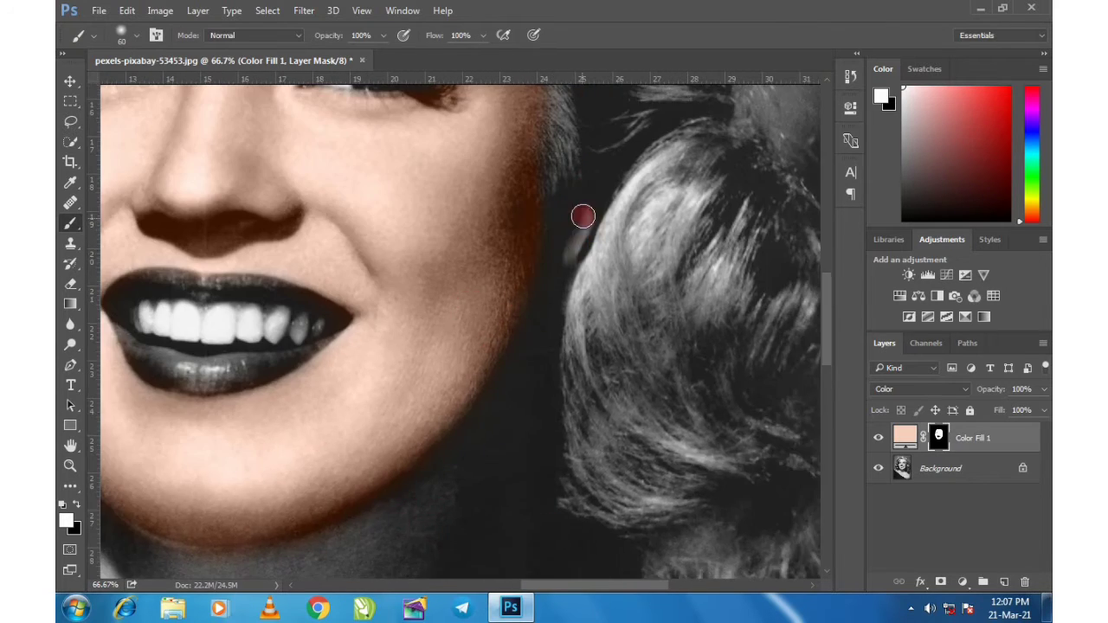
drag(584, 187, 548, 281)
drag(555, 321, 538, 362)
Enlarge the brush to 200 px and paint the skin tone over the neck and upper chest
drag(328, 528, 702, 94)
drag(339, 335, 432, 324)
key(bracketright)
key(bracketright)
key(bracketright)
key(bracketright)
key(bracketright)
key(bracketright)
key(bracketright)
key(bracketright)
mouse_move(500, 298)
mouse_down()
mouse_move(696, 227)
mouse_move(417, 460)
mouse_up()
drag(433, 450, 518, 270)
drag(511, 346, 522, 211)
drag(498, 520, 520, 266)
Paint the skin tone over the remaining chest and shoulders, reducing the brush to 90 px for the edges
mouse_move(365, 289)
mouse_down()
mouse_move(562, 307)
mouse_move(420, 429)
mouse_move(715, 381)
mouse_move(384, 350)
mouse_up()
mouse_move(361, 362)
mouse_down()
mouse_move(414, 381)
mouse_move(515, 470)
mouse_up()
mouse_move(500, 495)
mouse_down()
mouse_move(463, 302)
mouse_move(529, 484)
mouse_move(354, 514)
mouse_move(307, 190)
mouse_move(290, 372)
mouse_up()
mouse_move(264, 313)
mouse_down()
mouse_move(639, 362)
mouse_move(664, 531)
mouse_move(346, 251)
mouse_up()
drag(328, 233, 594, 361)
mouse_move(659, 469)
mouse_down()
mouse_move(495, 336)
mouse_move(555, 296)
mouse_up()
drag(571, 294, 660, 448)
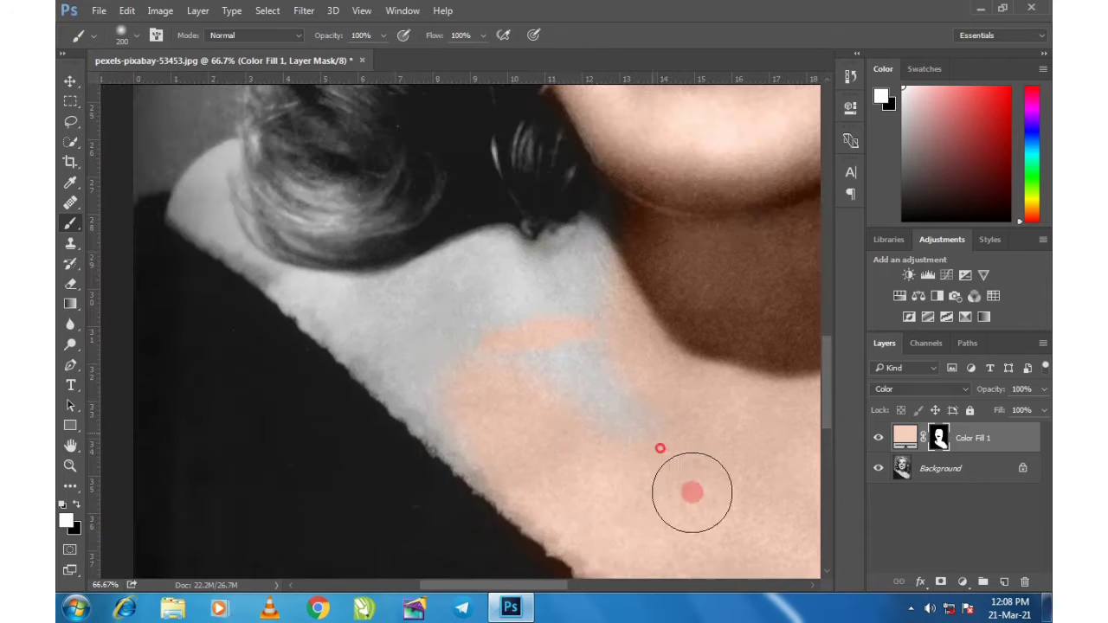
mouse_move(692, 493)
mouse_down()
mouse_move(555, 268)
mouse_move(503, 272)
mouse_move(503, 450)
mouse_move(395, 333)
mouse_move(466, 373)
mouse_move(339, 326)
mouse_move(210, 227)
mouse_move(216, 168)
mouse_move(257, 241)
mouse_move(340, 290)
mouse_move(445, 321)
mouse_up()
key(bracketleft)
key(bracketleft)
key(bracketleft)
key(bracketleft)
key(bracketleft)
Compare the whole portrait with the Color Fill 1 layer hidden and shown
key(ctrl+minus)
key(ctrl+minus)
key(ctrl+minus)
key(ctrl+minus)
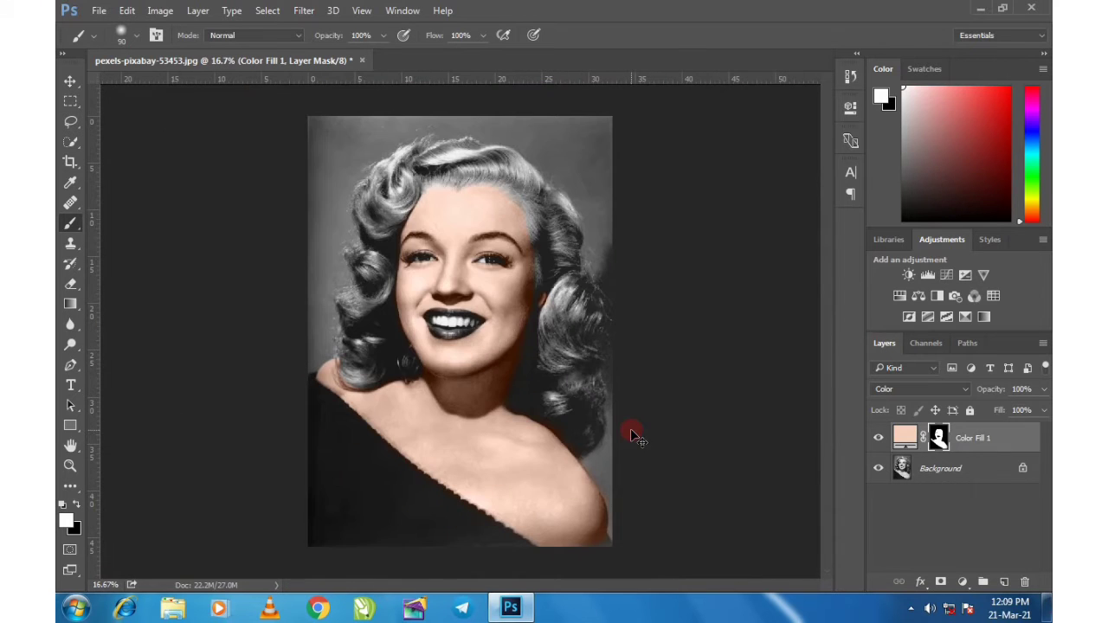
click(877, 438)
click(877, 437)
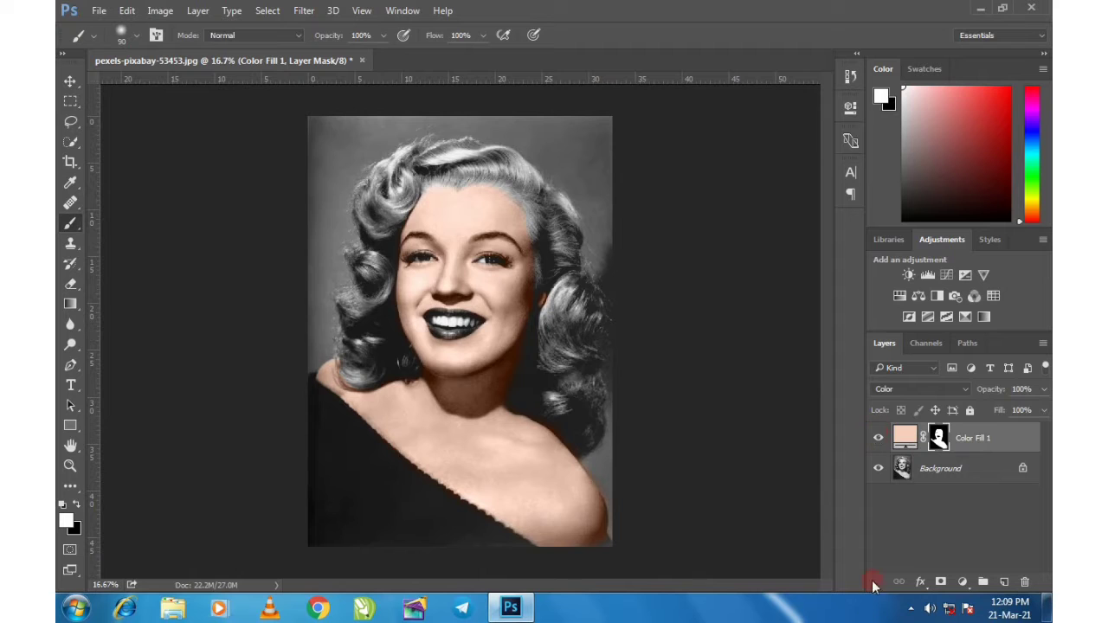
Add a solid color fill layer for the lips with the color 8b3737
click(959, 580)
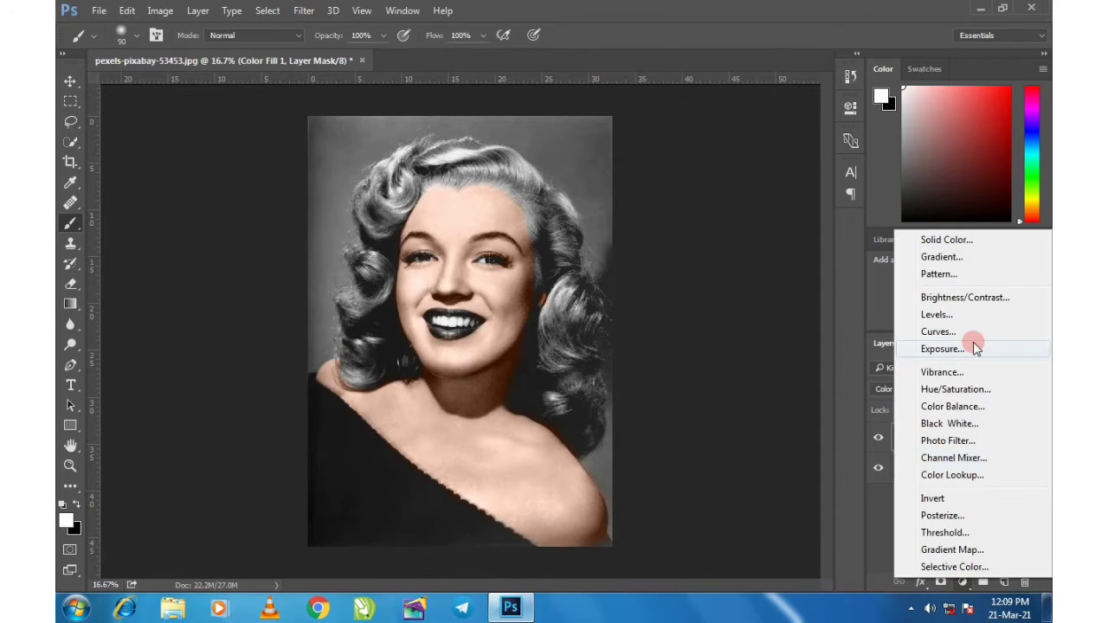
click(970, 243)
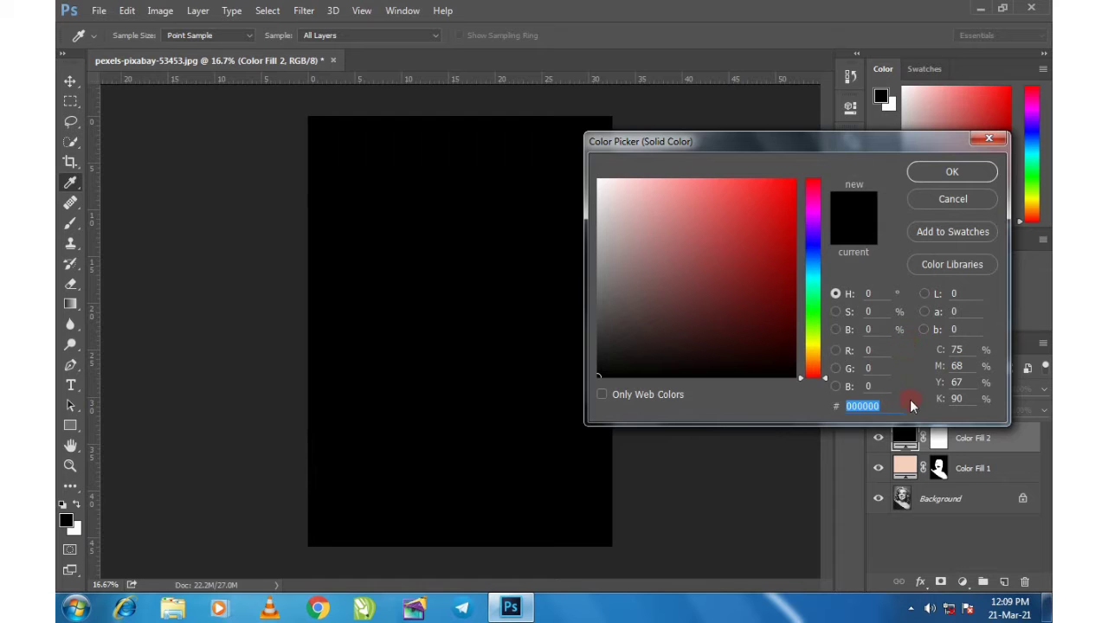
text(8)
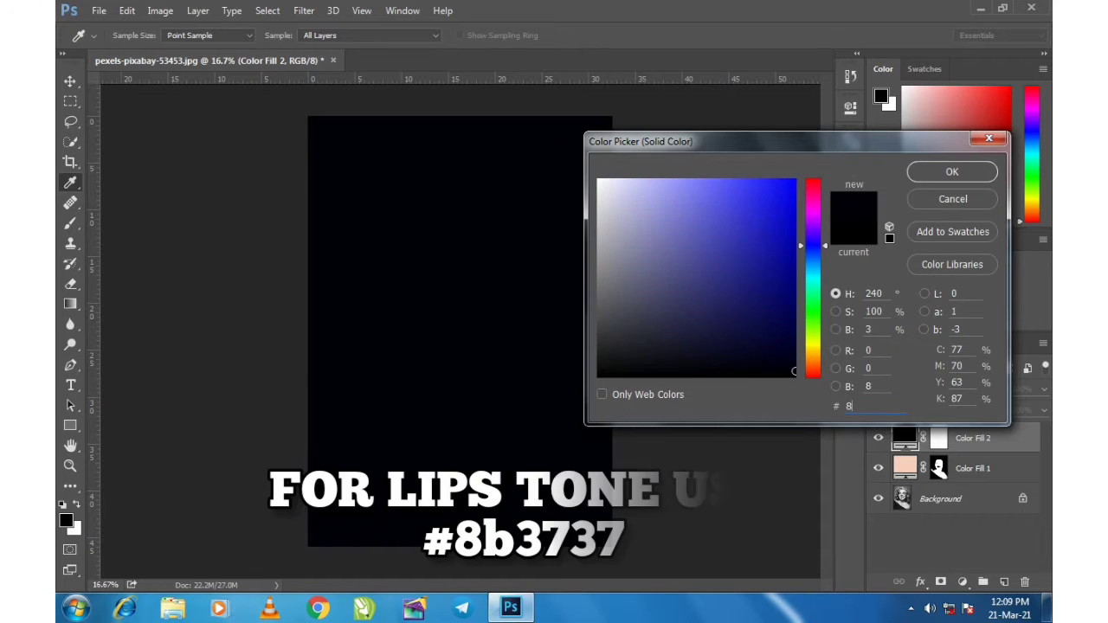
text(b3737)
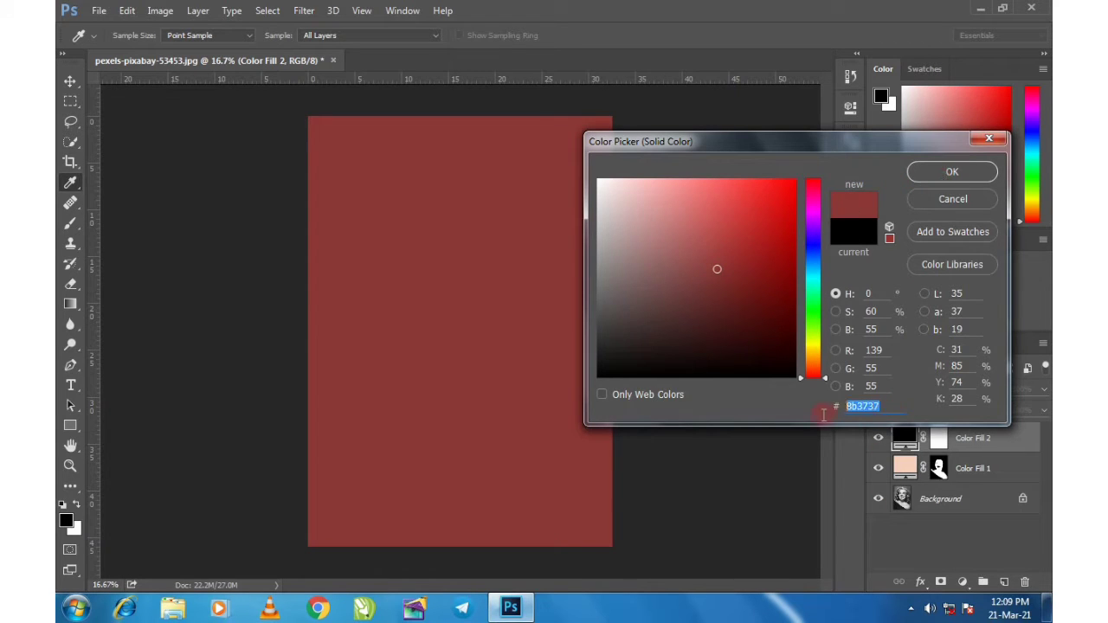
click(942, 174)
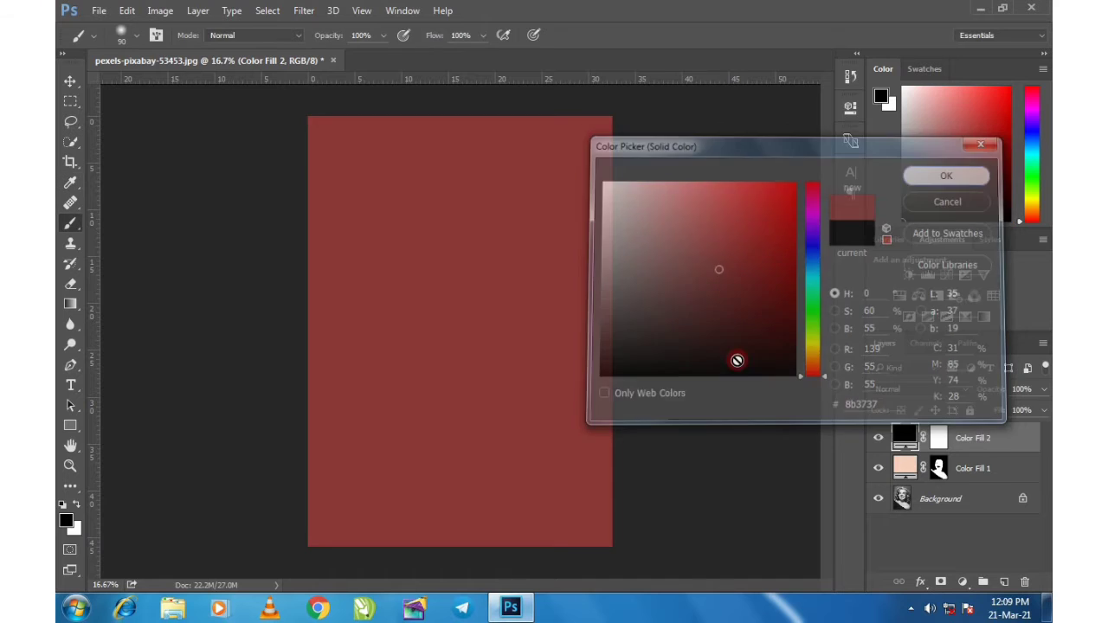
Set the Color Fill 2 layer's blend mode to Color and invert its mask
click(898, 392)
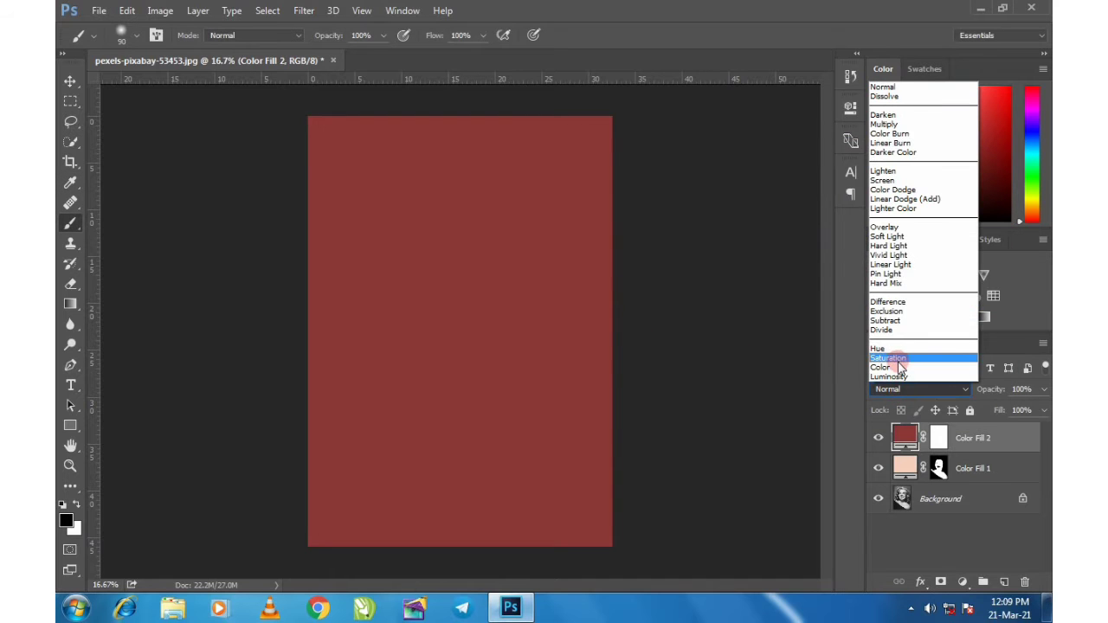
click(898, 366)
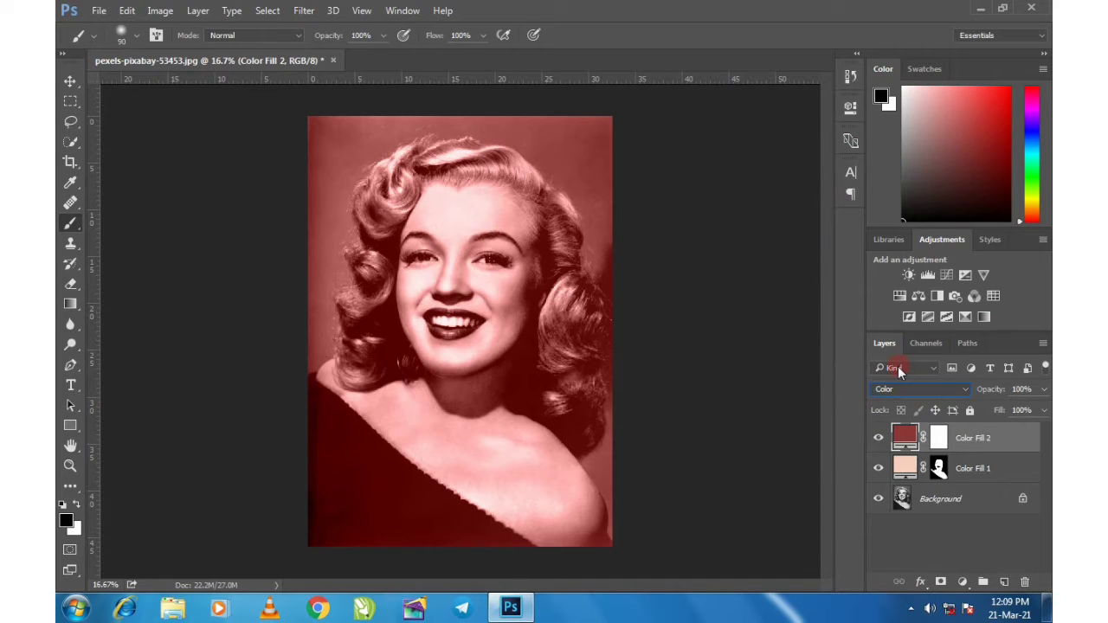
click(939, 437)
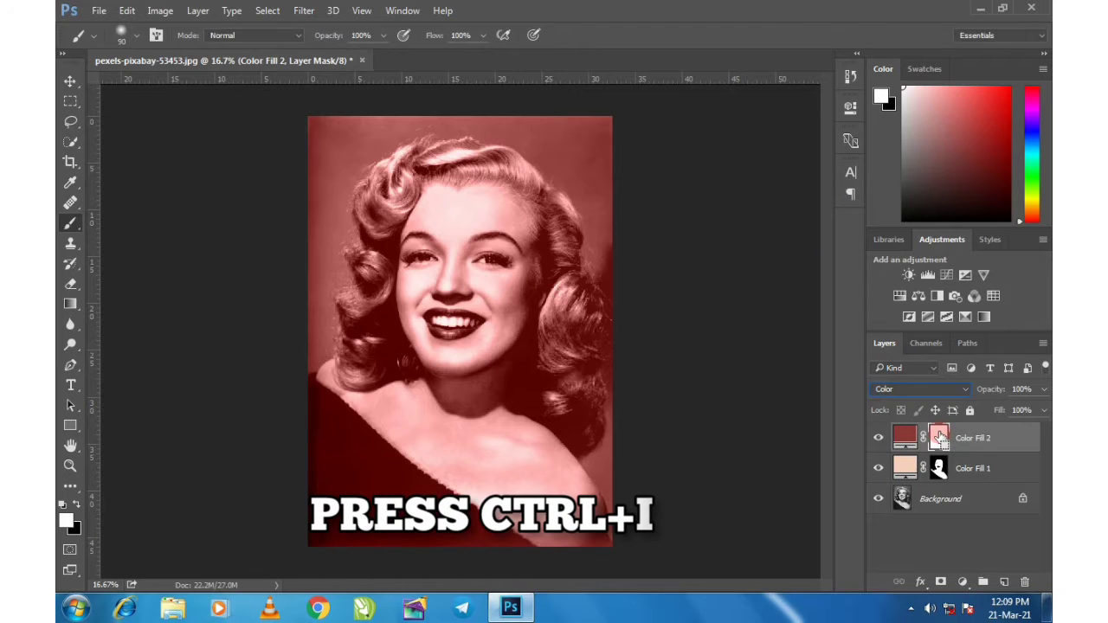
key(ctrl+i)
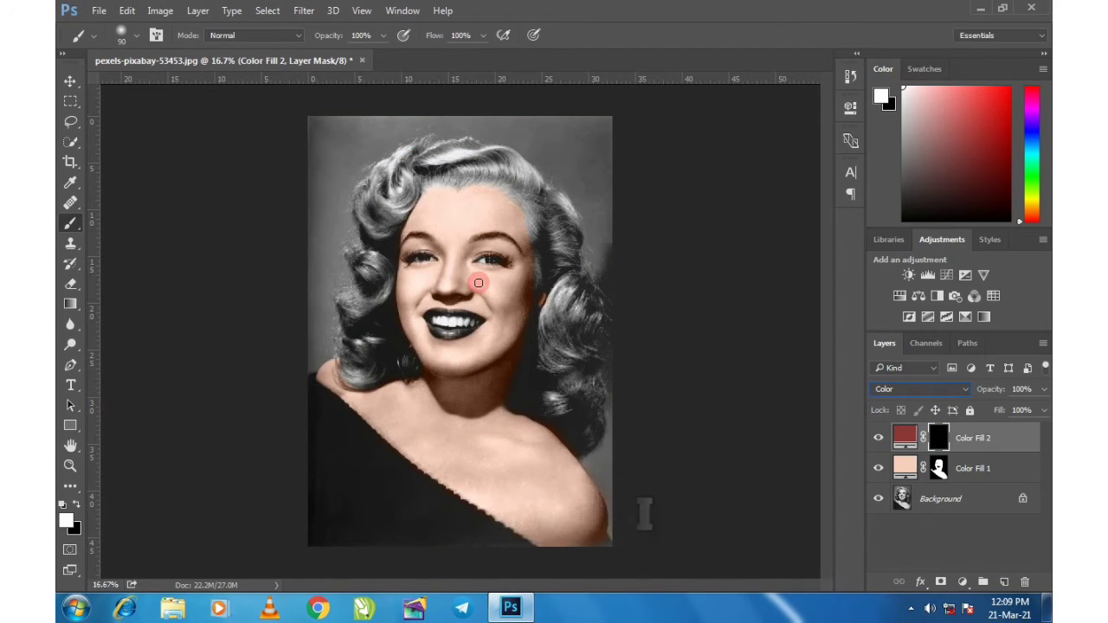
Undo the first oversized lip stroke, reduce the brush to 30 px and paint the lower and upper lips on the Color Fill 2 mask
key(ctrl+plus)
key(ctrl+plus)
key(ctrl+plus)
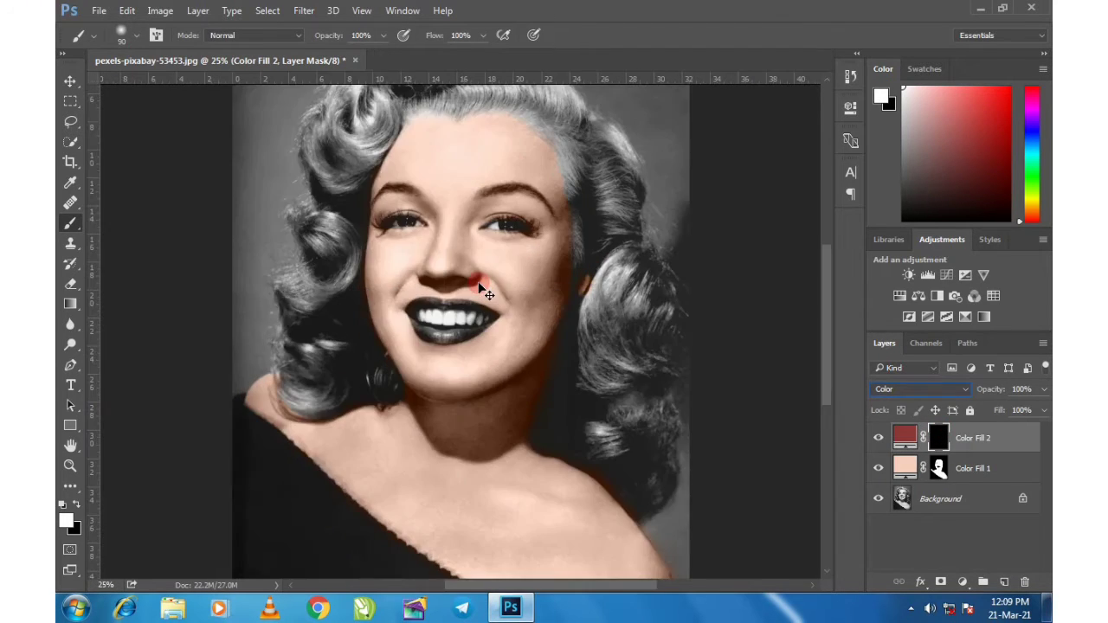
scroll(485, 291, up, 2)
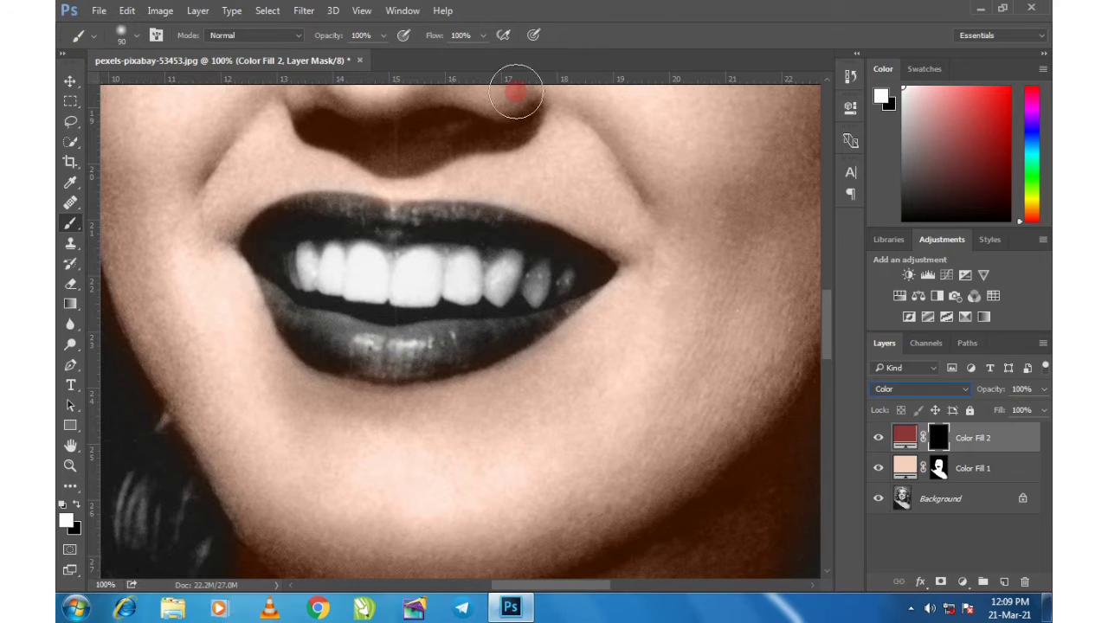
mouse_move(392, 338)
mouse_down()
mouse_move(364, 349)
mouse_move(333, 340)
mouse_move(506, 336)
mouse_move(447, 360)
mouse_move(423, 349)
mouse_move(429, 334)
mouse_move(427, 355)
mouse_move(381, 362)
mouse_move(291, 323)
mouse_move(446, 339)
mouse_move(440, 357)
mouse_move(490, 350)
mouse_move(355, 371)
mouse_move(509, 341)
mouse_up()
key(ctrl+z)
key(bracketleft)
key(bracketleft)
key(bracketleft)
key(bracketleft)
key(bracketleft)
key(bracketleft)
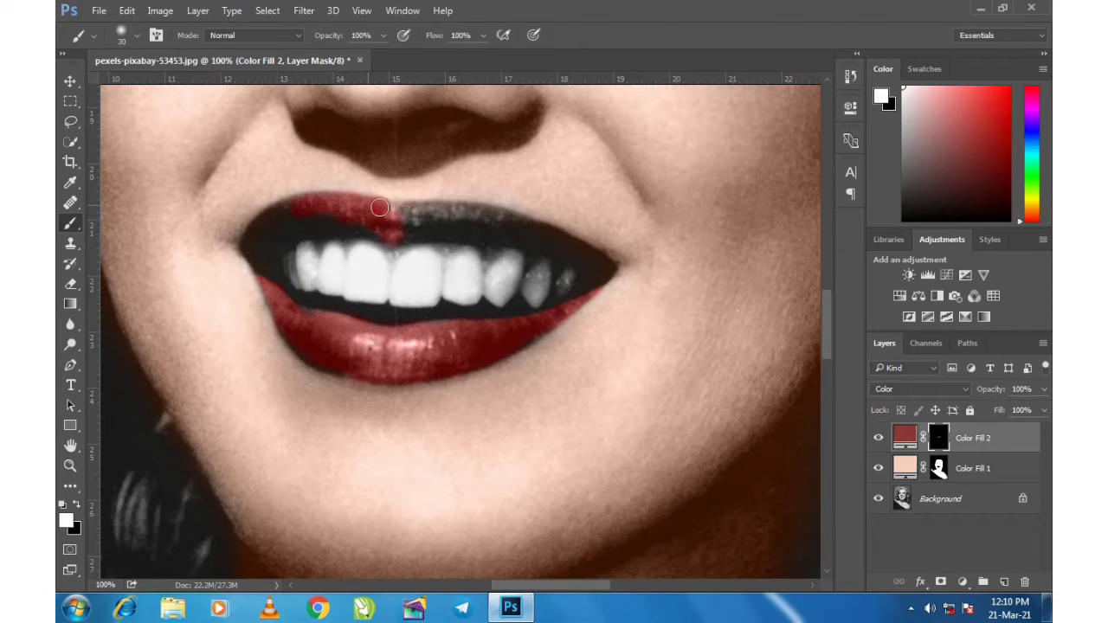
drag(521, 224, 281, 212)
Change the Color Fill 2 lip color to a brighter, more saturated red
key(ctrl+minus)
key(ctrl+minus)
key(ctrl+minus)
key(ctrl+minus)
double_click(905, 436)
click(738, 250)
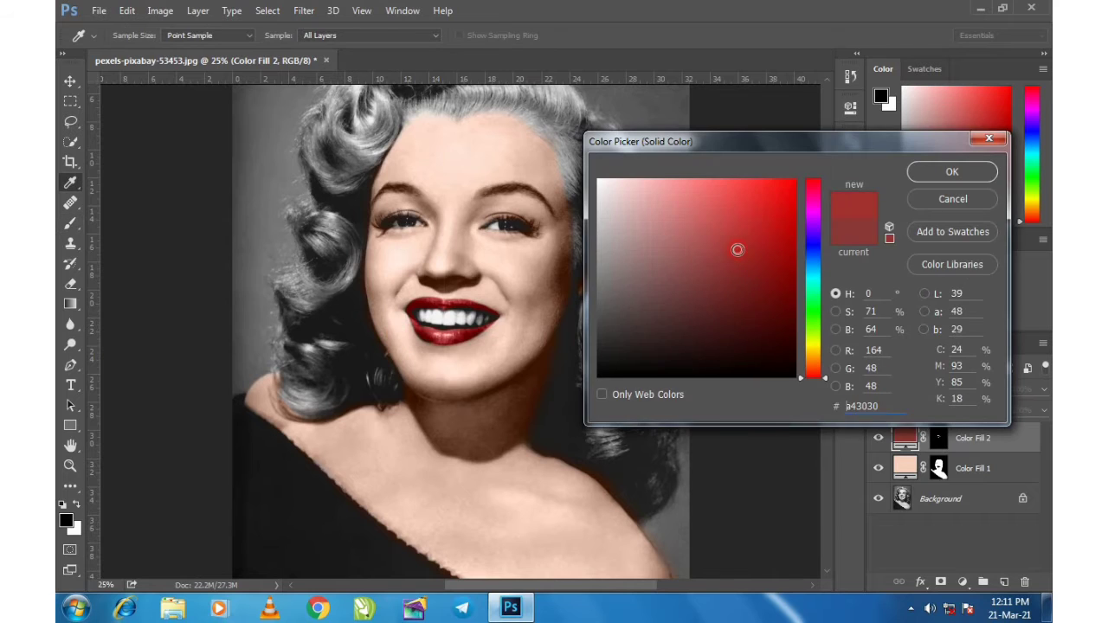
click(750, 262)
click(764, 223)
click(757, 234)
click(953, 172)
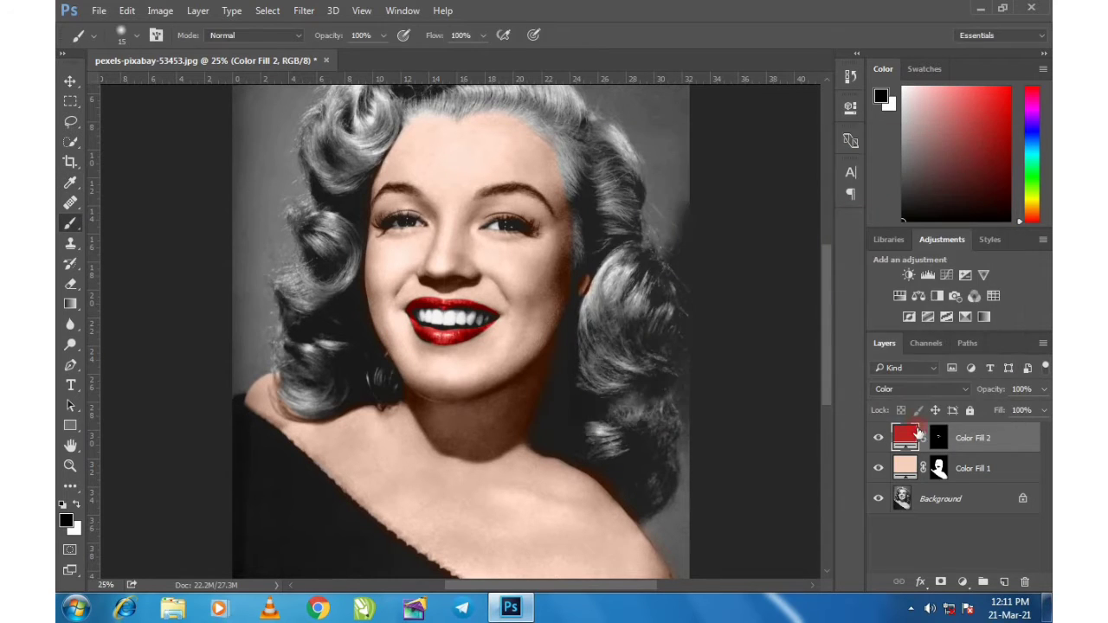
double_click(918, 433)
click(952, 171)
Add a pale pink solid color fill layer and set its blend mode to Color
drag(547, 221, 601, 307)
click(963, 582)
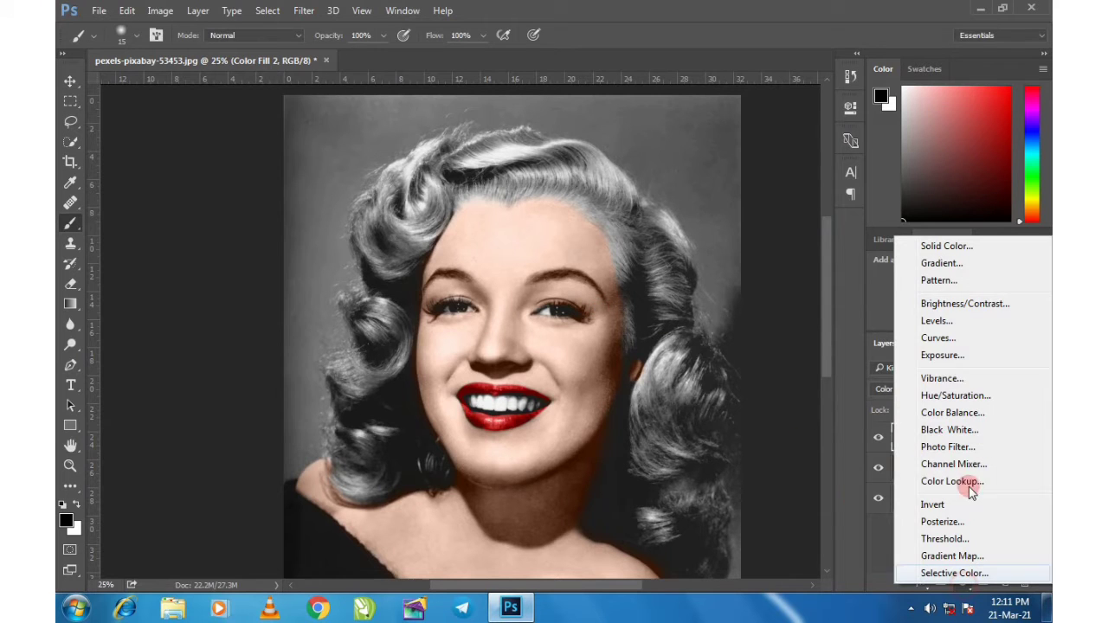
click(924, 241)
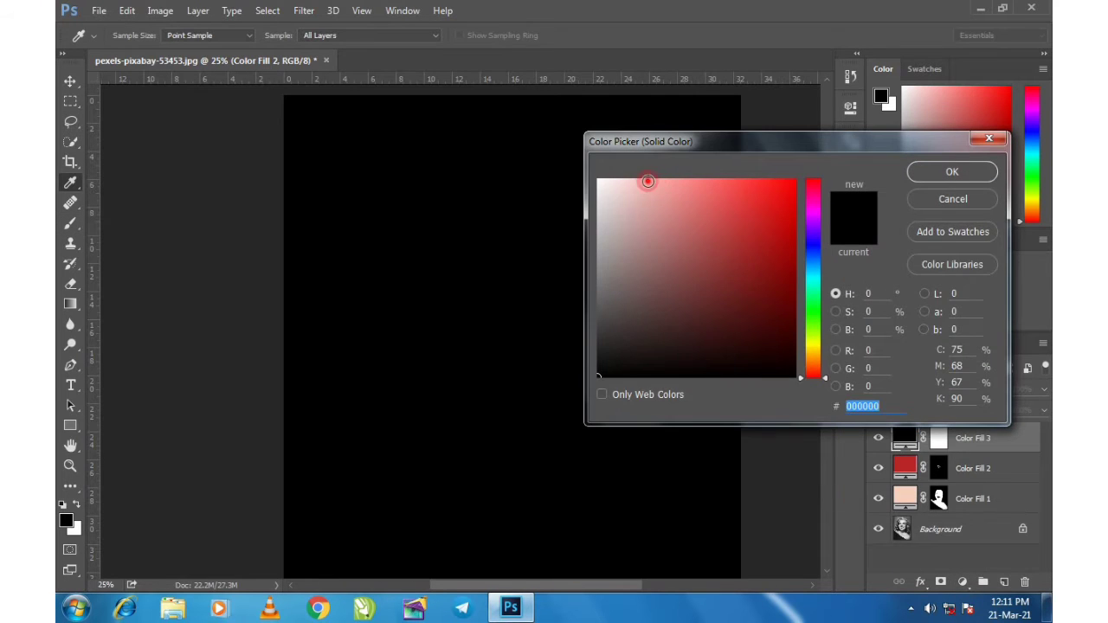
click(633, 171)
click(953, 171)
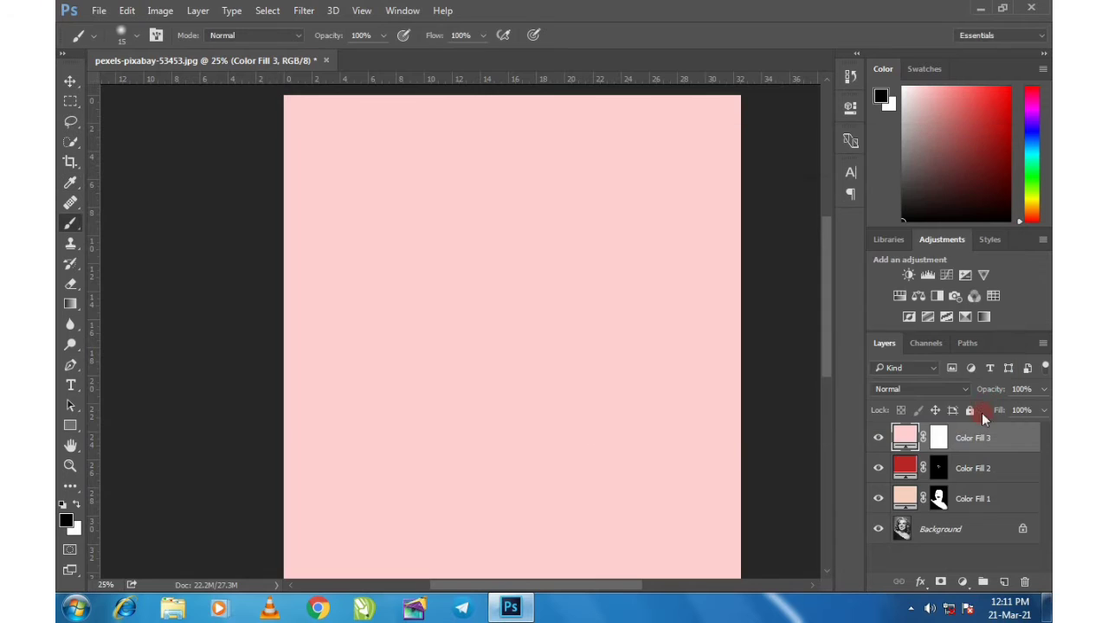
click(946, 392)
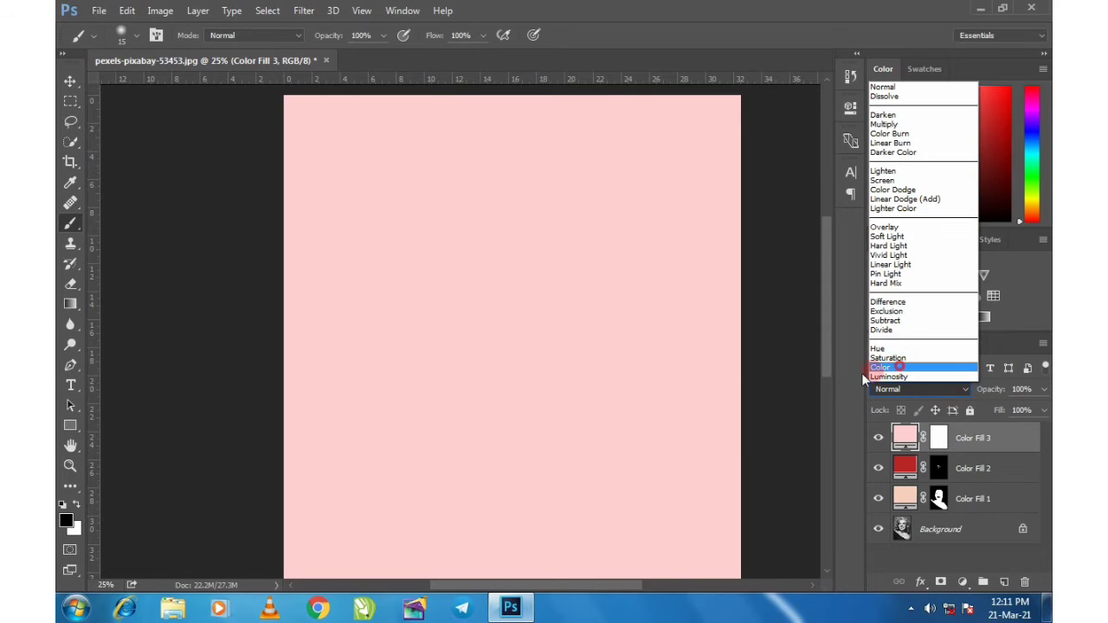
click(901, 364)
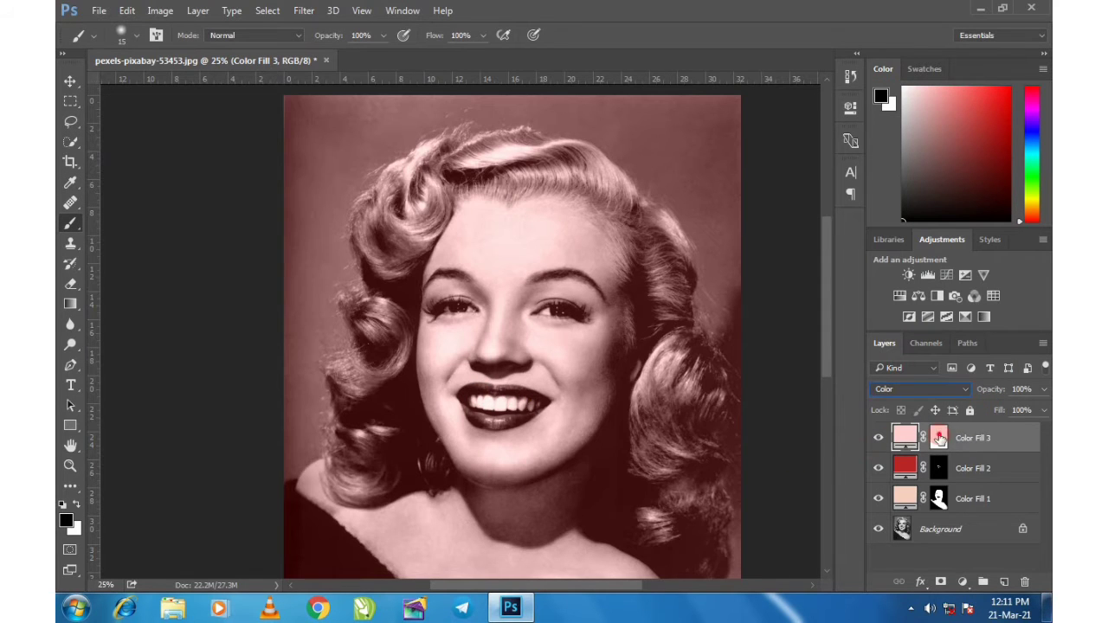
Invert the Color Fill 3 mask and paint the gums above the left and middle upper teeth with a 9 px brush
click(940, 439)
key(ctrl+i)
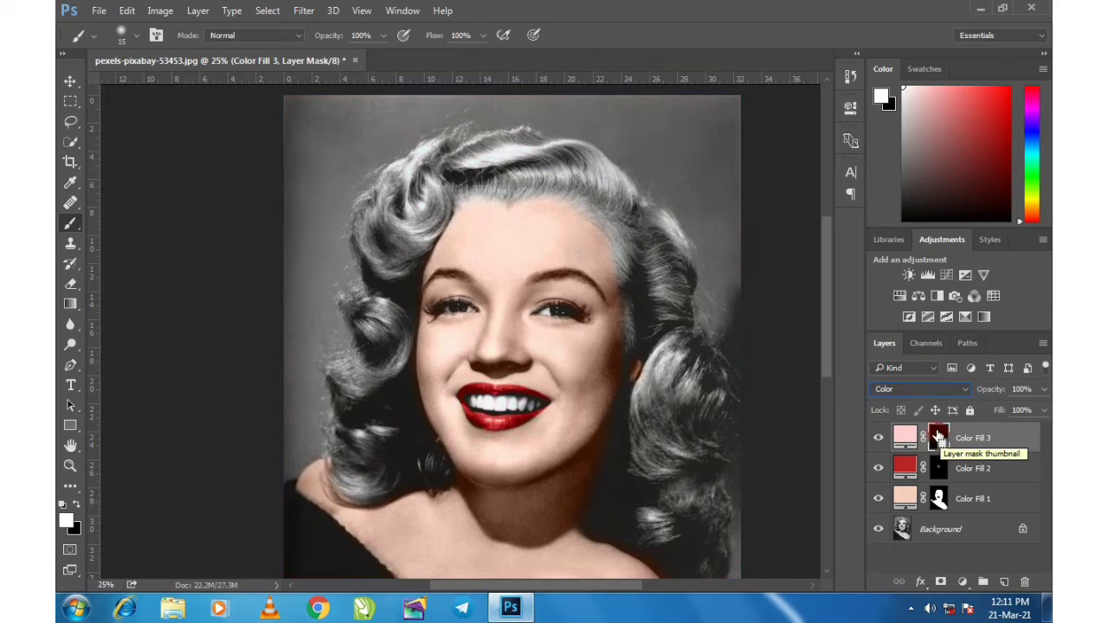
key(ctrl+plus)
key(ctrl+plus)
key(ctrl+plus)
key(ctrl+plus)
key(ctrl+plus)
key(ctrl+plus)
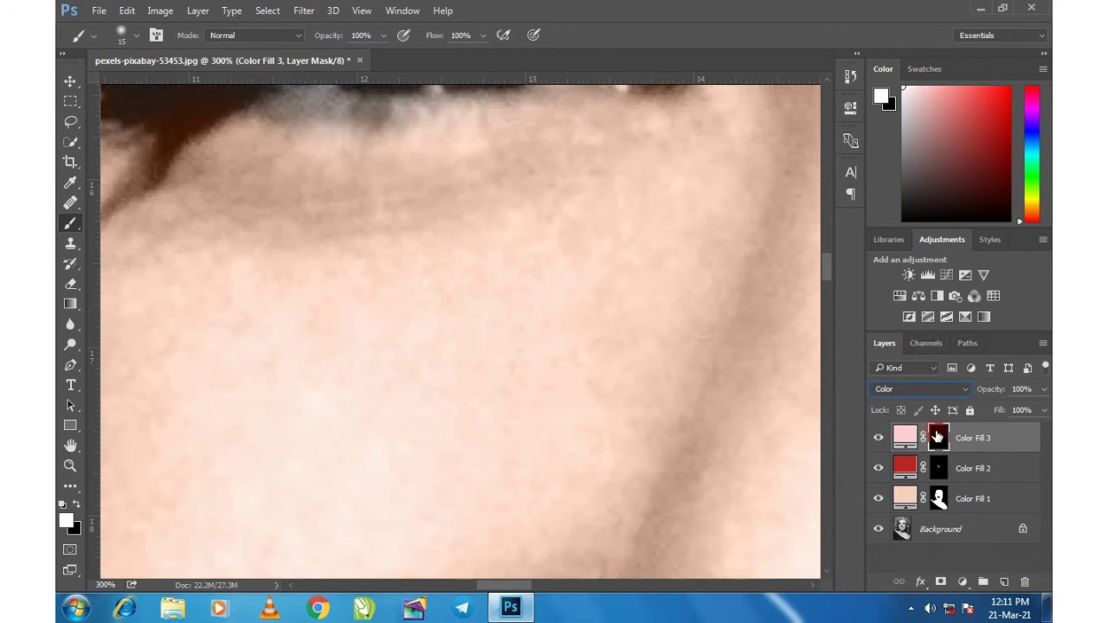
drag(717, 421, 592, 143)
drag(645, 361, 513, 126)
drag(641, 390, 525, 130)
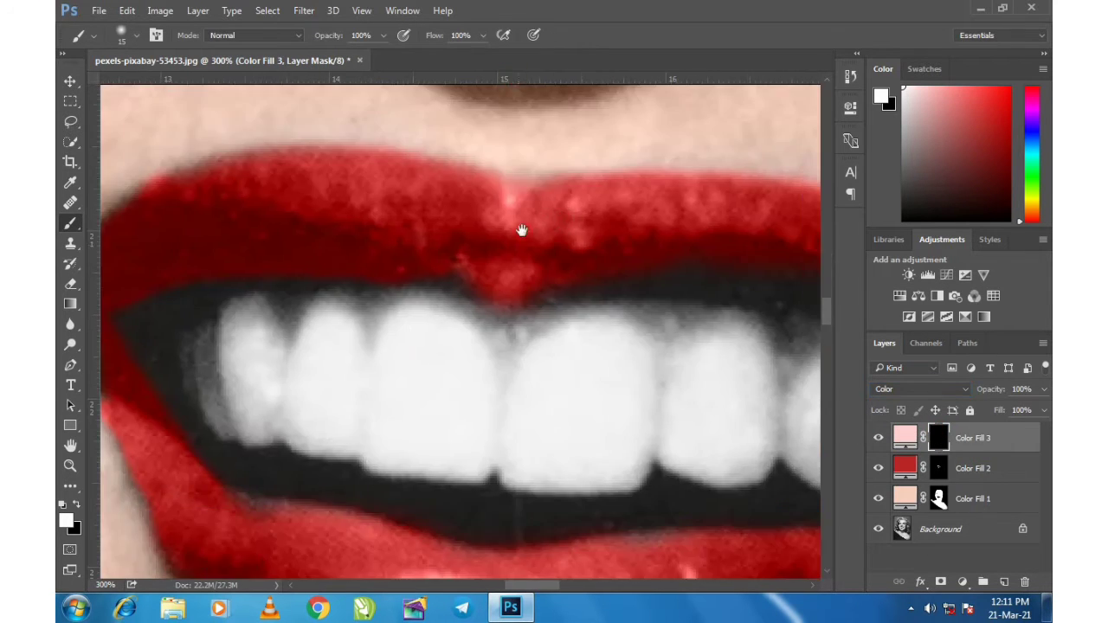
key(bracketleft)
key(bracketleft)
drag(364, 299, 369, 342)
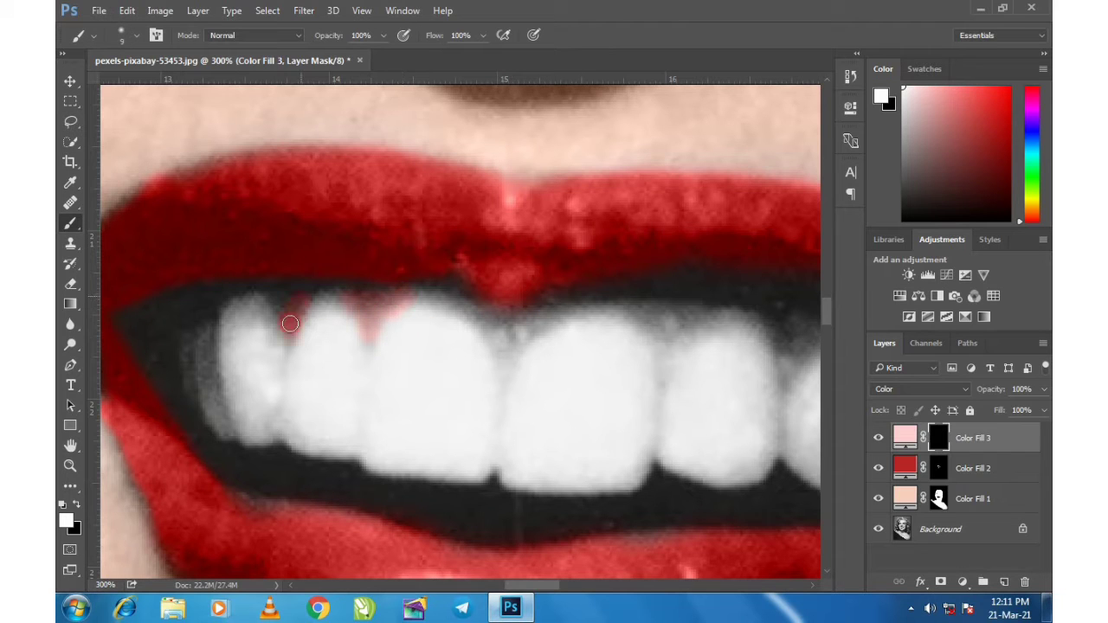
mouse_move(415, 299)
mouse_down()
mouse_move(502, 329)
mouse_move(582, 304)
mouse_move(455, 290)
mouse_up()
Paint the remaining gums between and above the right upper teeth on the Color Fill 3 mask
mouse_move(684, 300)
mouse_down()
mouse_move(470, 317)
mouse_move(448, 378)
mouse_up()
drag(449, 378, 437, 326)
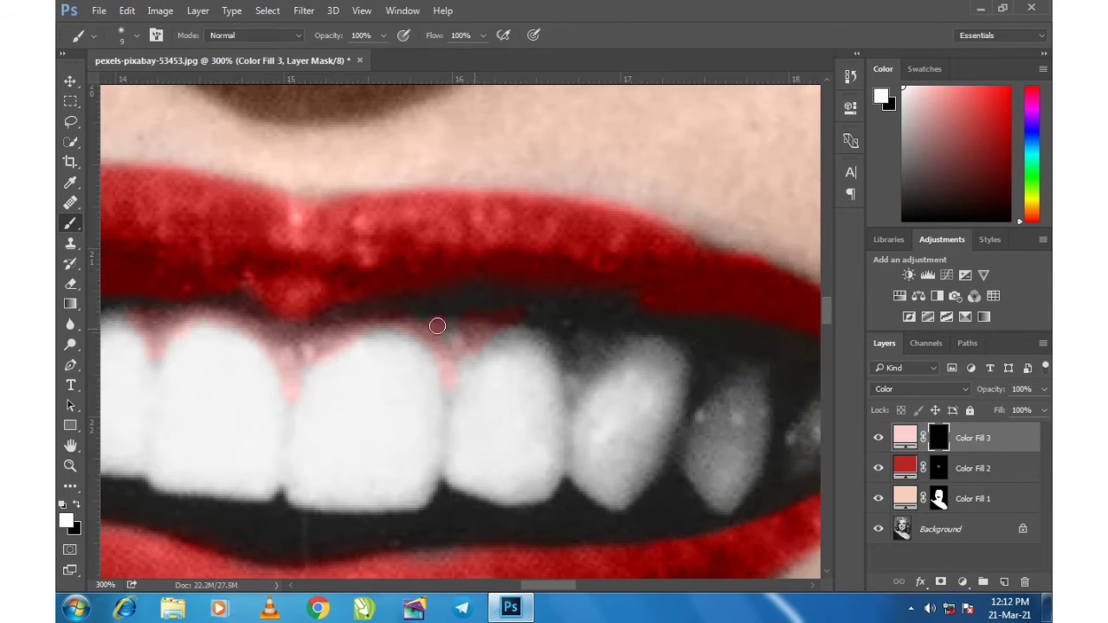
drag(579, 388, 576, 316)
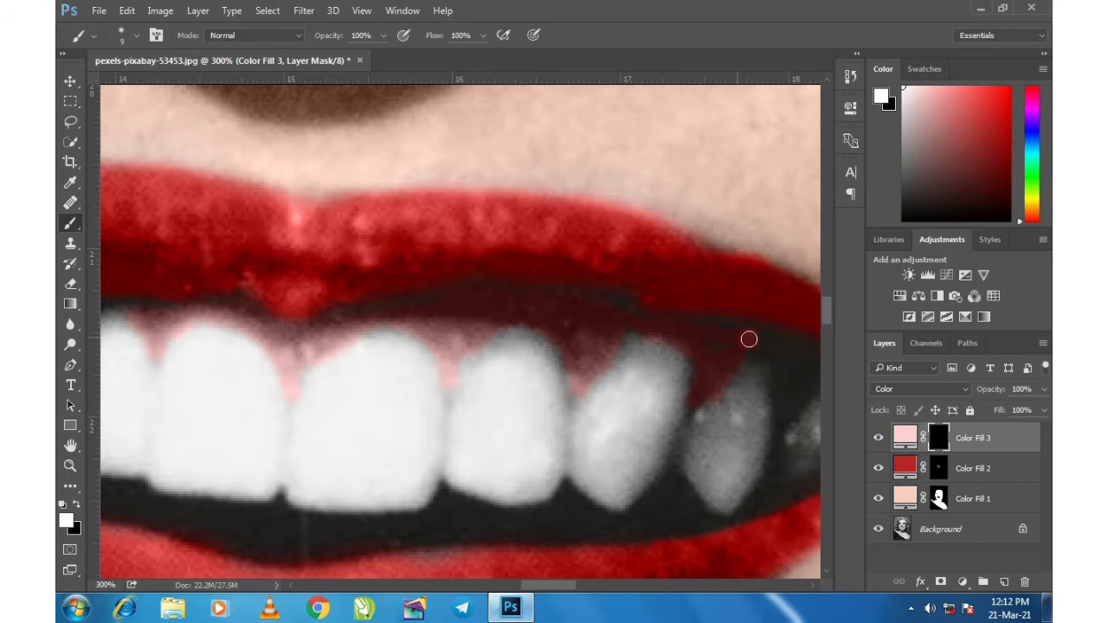
drag(749, 340, 536, 354)
drag(539, 351, 582, 425)
key(ctrl+minus)
key(ctrl+minus)
key(ctrl+minus)
key(ctrl+minus)
key(ctrl+minus)
key(ctrl+minus)
key(ctrl+minus)
key(ctrl+minus)
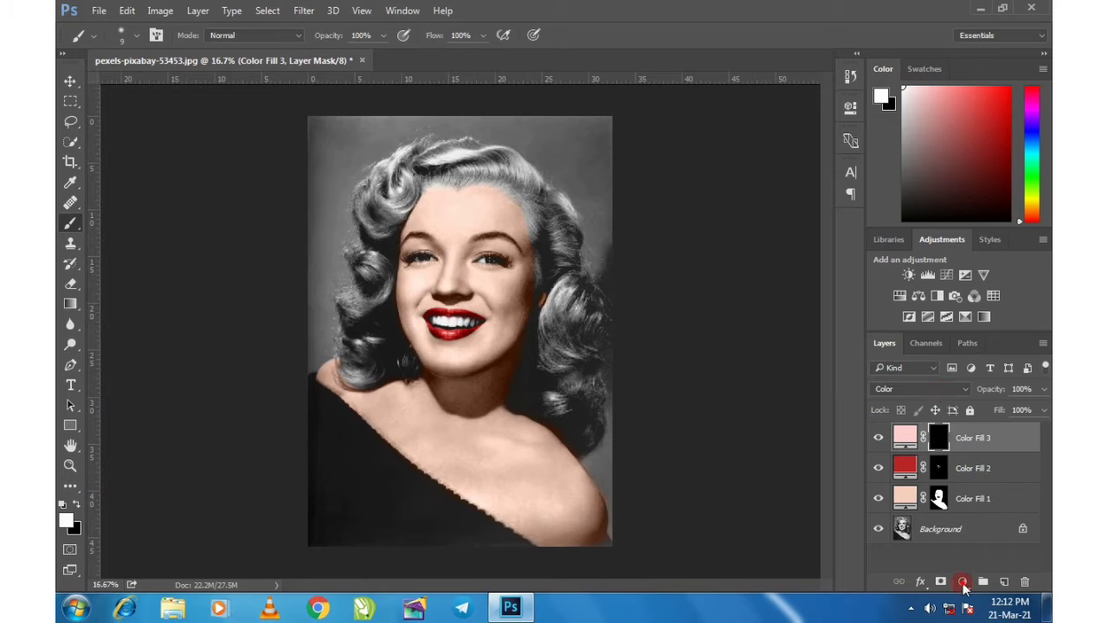
Add a solid color fill layer for the hair, enter #341807 and lighten the brown to #51260b
click(962, 582)
click(958, 244)
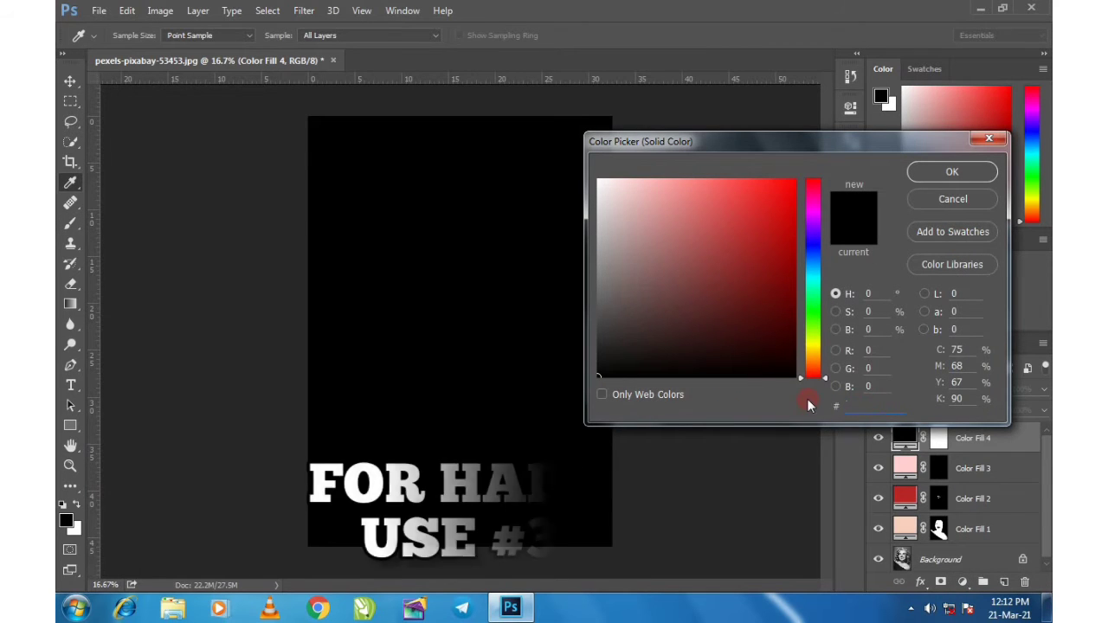
text(35)
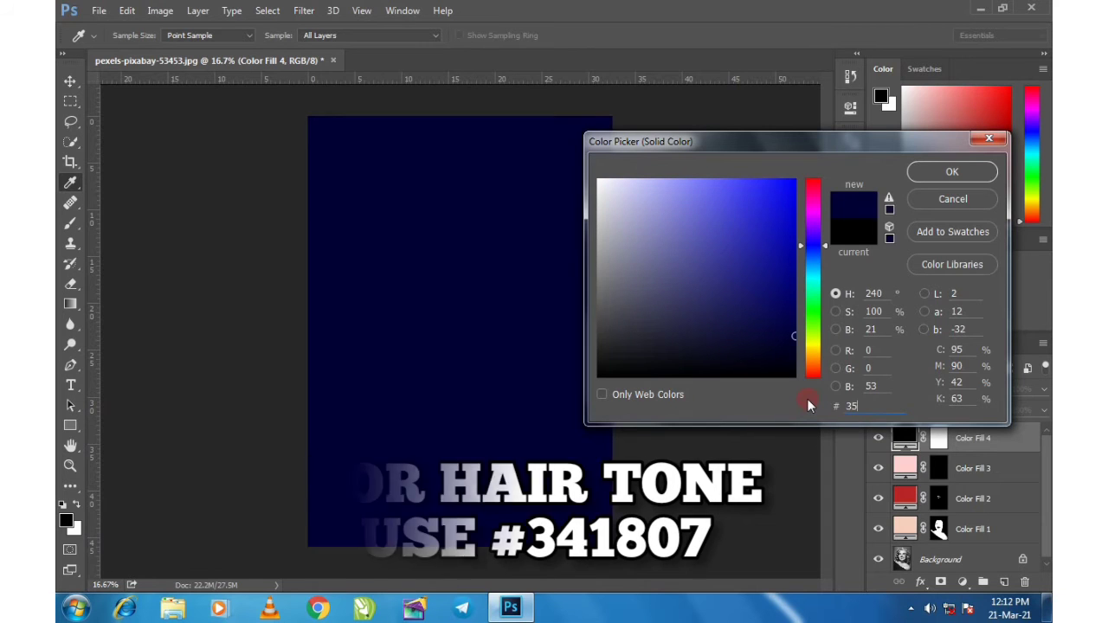
key(BackSpace)
text(41)
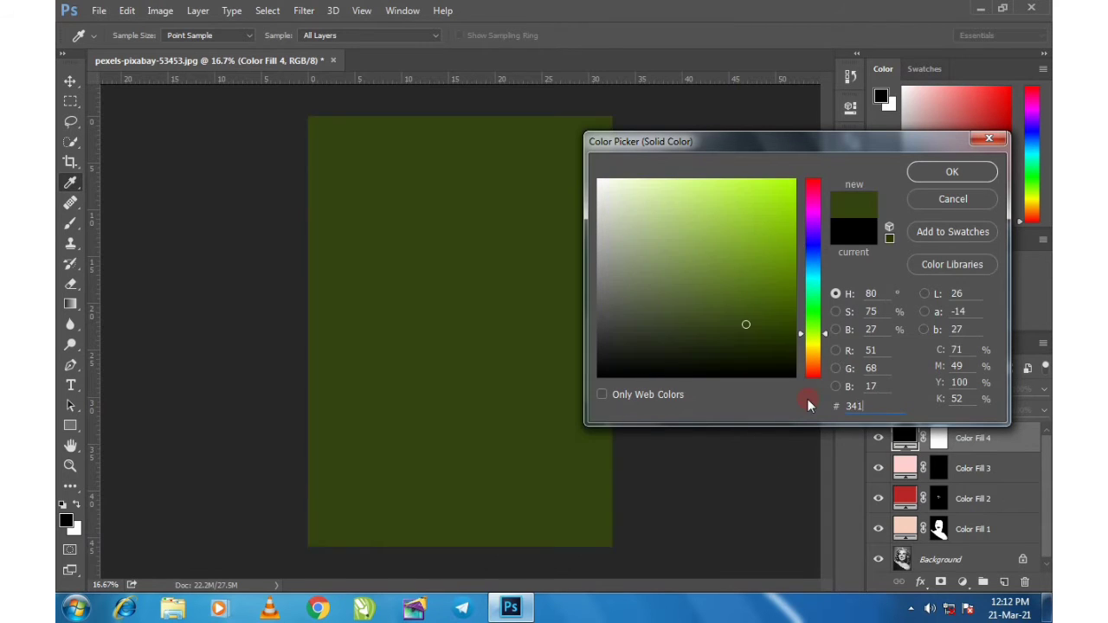
text(807)
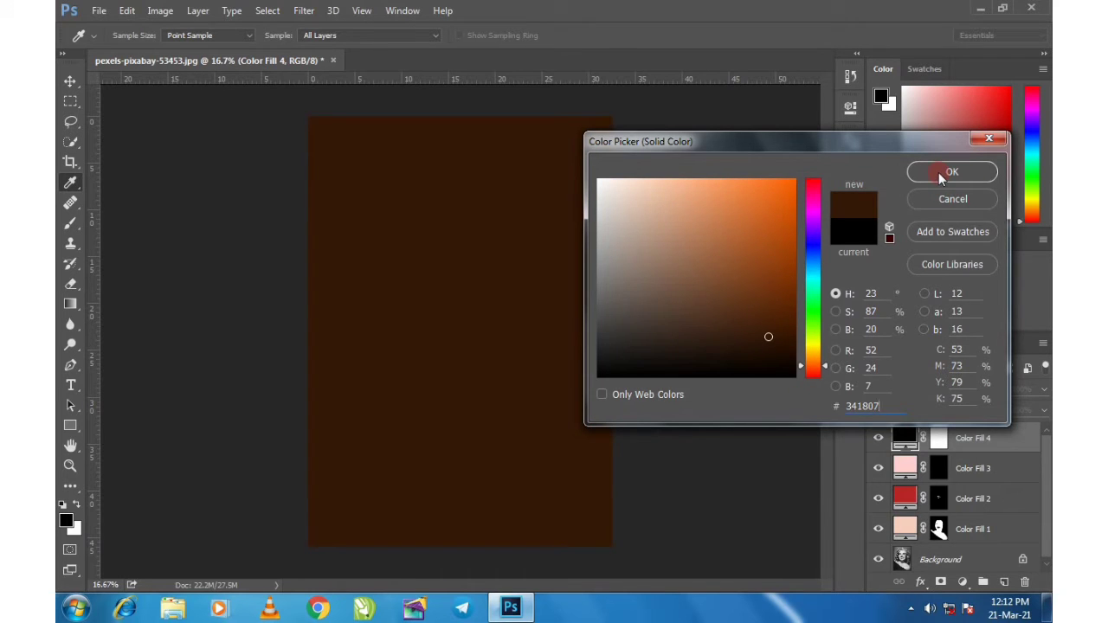
click(768, 314)
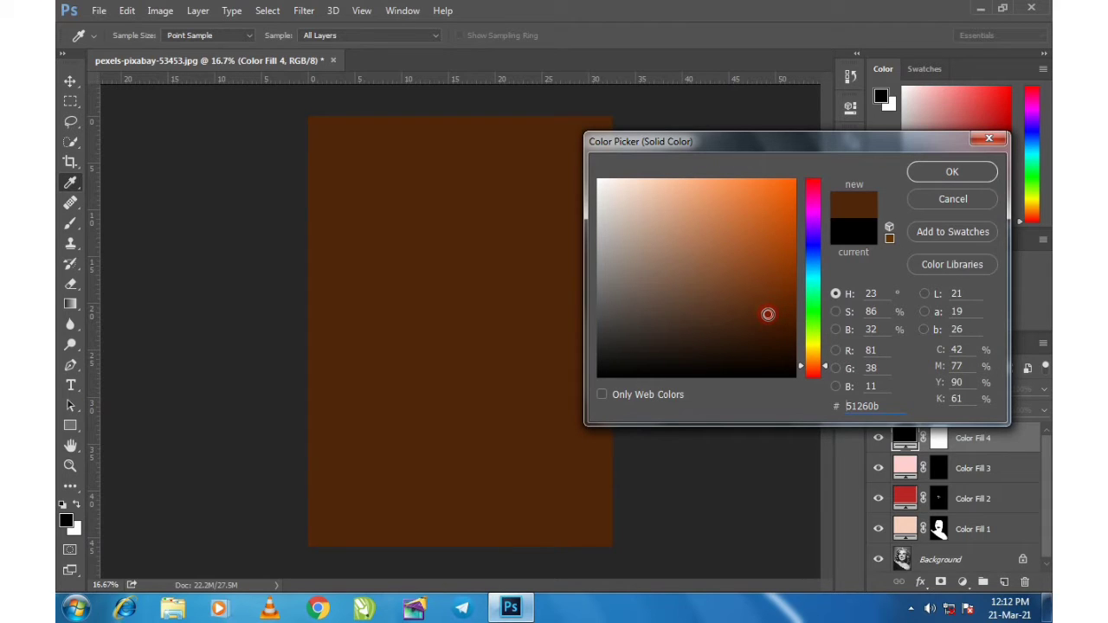
click(952, 171)
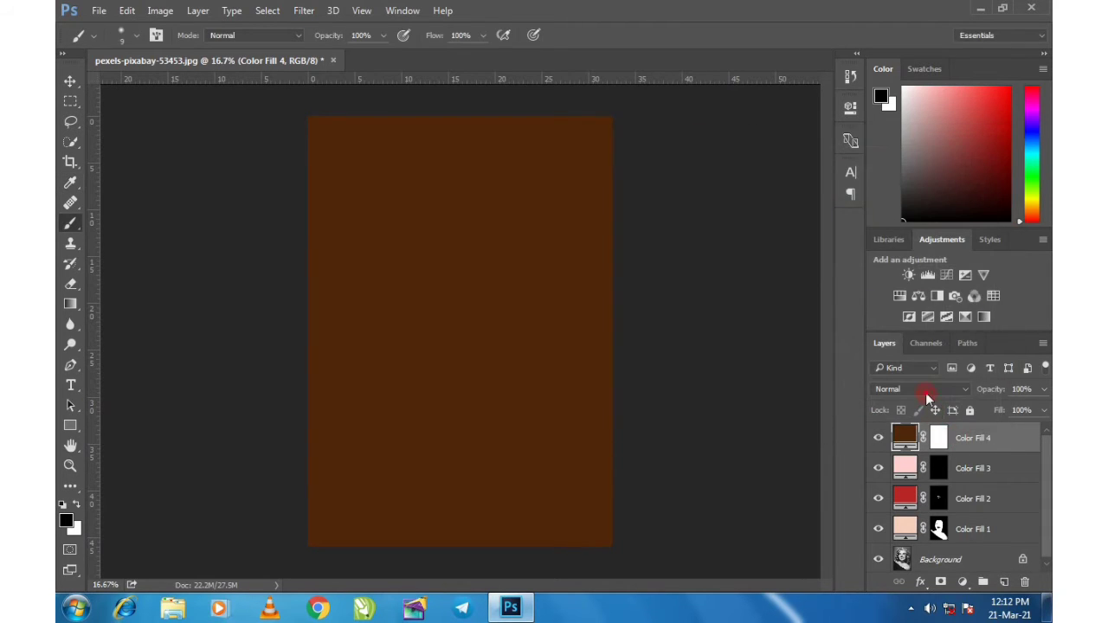
Set the Color Fill 4 layer's blend mode to Color and invert its mask
click(925, 392)
click(917, 368)
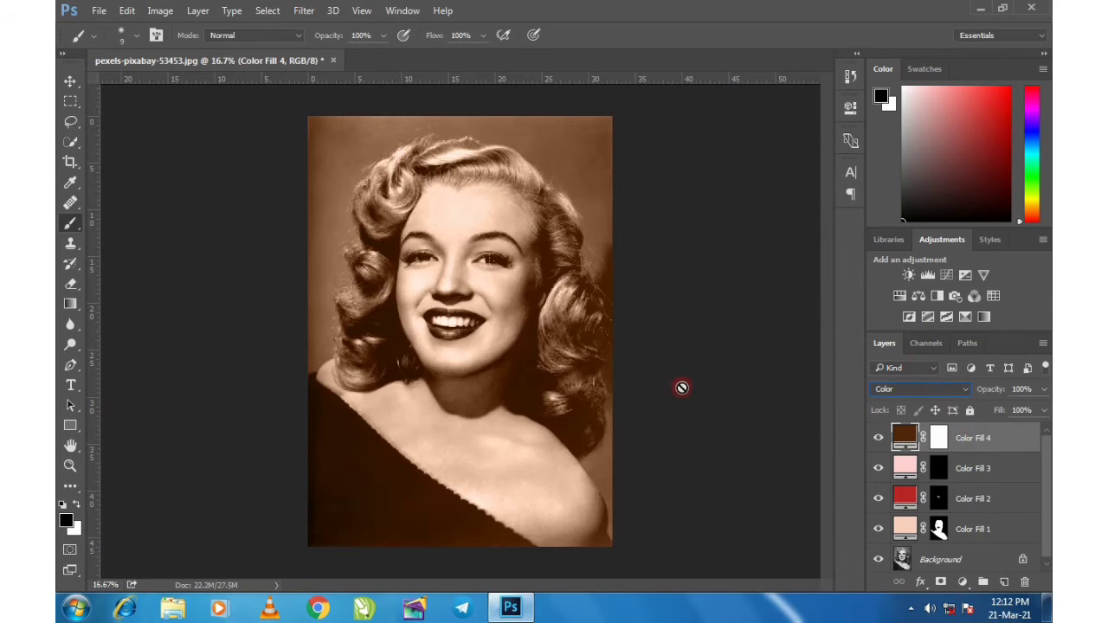
drag(915, 465, 946, 439)
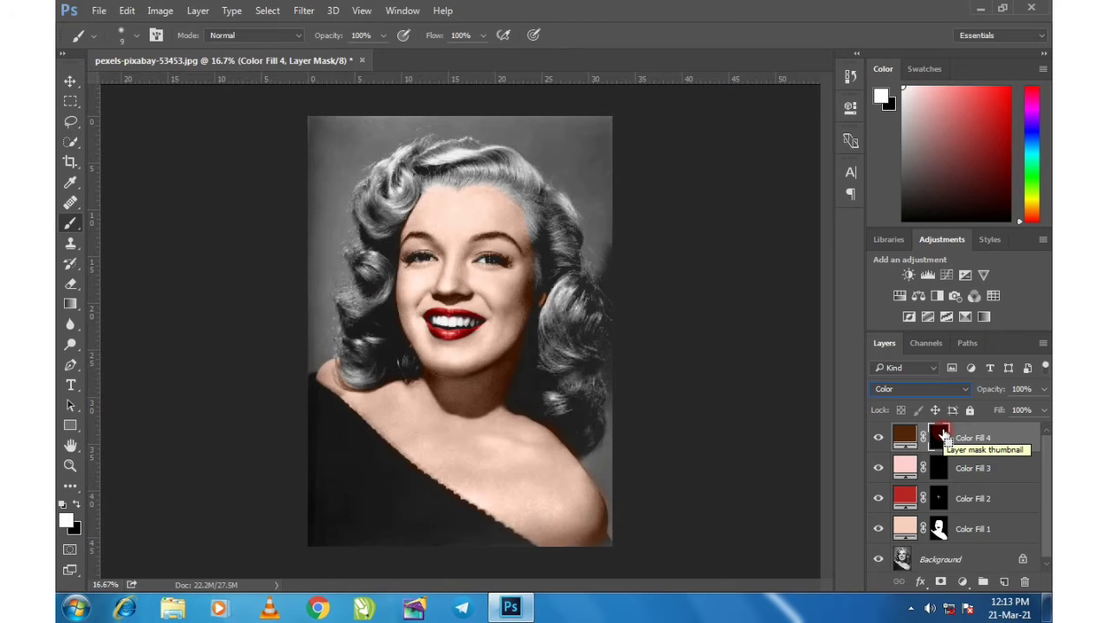
Enlarge the brush to 100 px and paint the hair across the top of the head on the Color Fill 4 mask
key(ctrl+plus)
key(ctrl+plus)
key(ctrl+plus)
drag(522, 351, 565, 474)
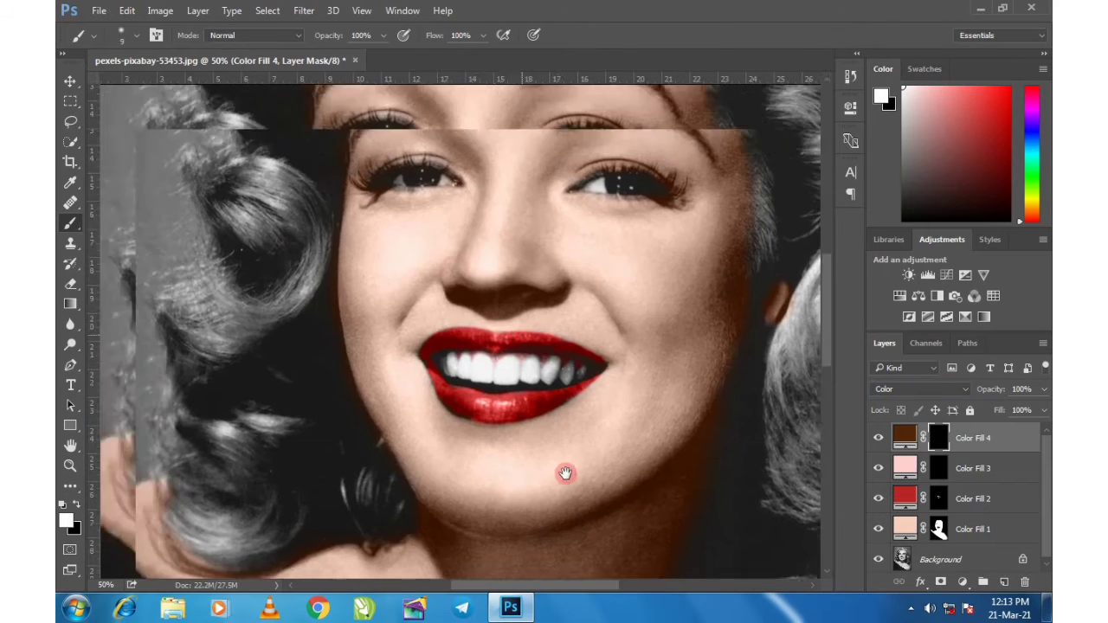
scroll(542, 319, up, 8)
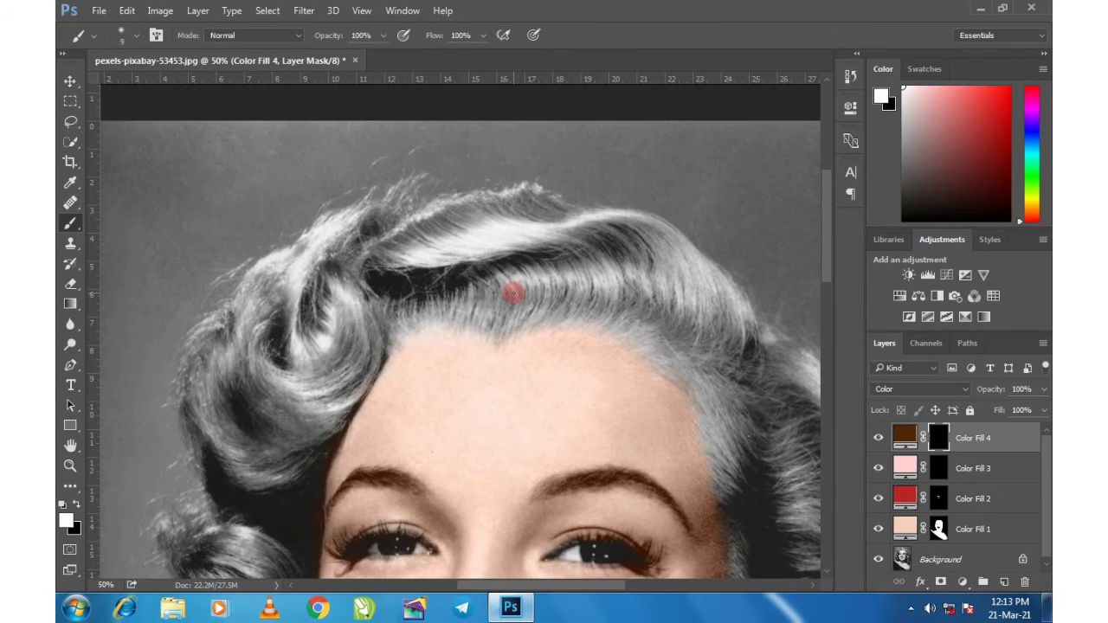
key(bracketright)
key(bracketright)
key(bracketright)
key(bracketright)
key(bracketright)
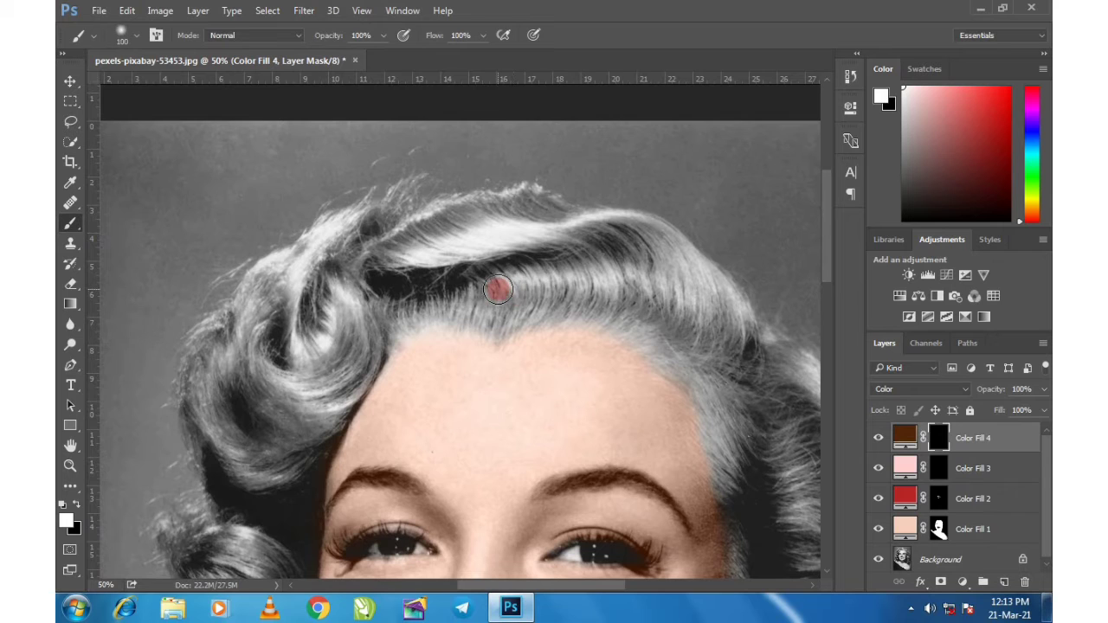
drag(514, 288, 465, 278)
mouse_move(416, 297)
mouse_down()
mouse_move(272, 413)
mouse_move(262, 452)
mouse_move(212, 407)
mouse_move(327, 252)
mouse_move(508, 226)
mouse_move(568, 281)
mouse_move(693, 354)
mouse_move(657, 271)
mouse_move(678, 276)
mouse_move(582, 275)
mouse_up()
drag(534, 208, 548, 230)
Reduce the brush to 20 px and paint the stray hair strands along the upper-left outline of the hair
key(bracketleft)
key(bracketleft)
key(bracketleft)
key(bracketleft)
key(bracketleft)
key(bracketleft)
key(bracketleft)
key(bracketleft)
key(bracketleft)
drag(234, 272, 227, 278)
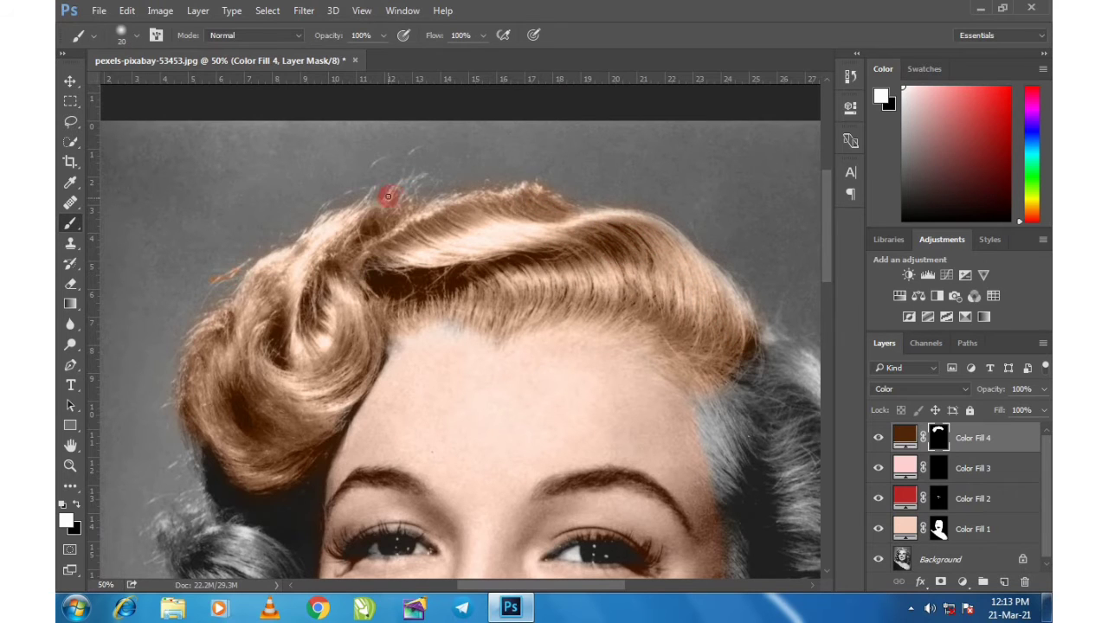
drag(389, 196, 369, 192)
Enlarge the brush to 150 px and paint the curls on the right side of the face down to the shoulder
drag(765, 337, 523, 274)
key(bracketright)
key(bracketright)
key(bracketright)
key(bracketright)
key(bracketright)
key(bracketright)
key(bracketright)
key(bracketright)
mouse_move(510, 337)
mouse_down()
mouse_move(500, 281)
mouse_move(512, 488)
mouse_move(535, 306)
mouse_move(456, 352)
mouse_move(484, 389)
mouse_move(531, 187)
mouse_move(424, 138)
mouse_move(456, 308)
mouse_move(421, 477)
mouse_move(480, 515)
mouse_move(522, 262)
mouse_up()
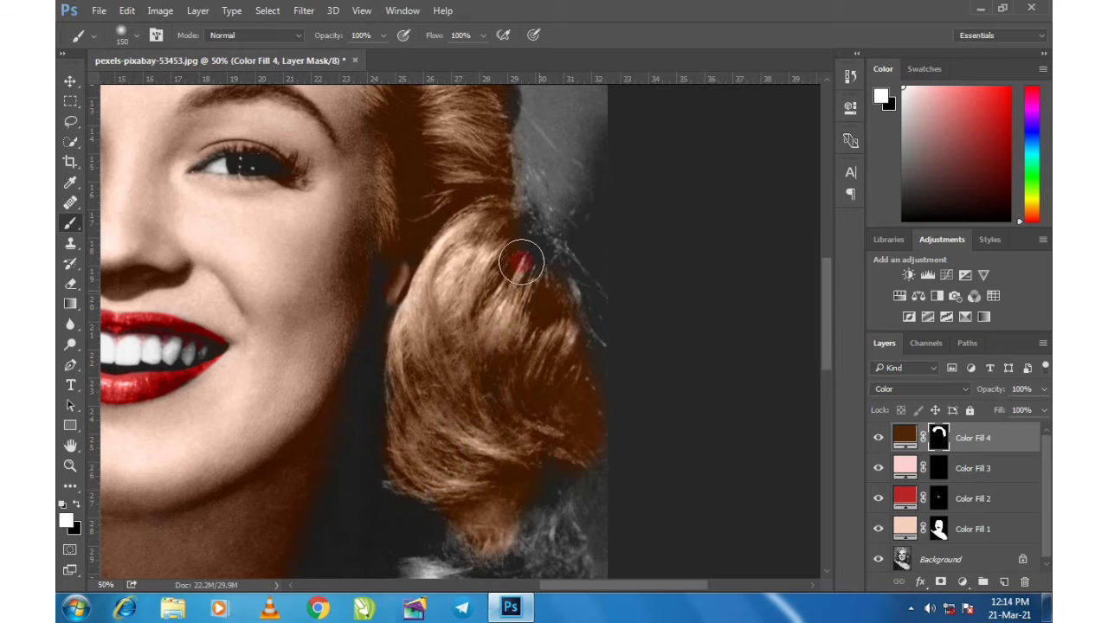
drag(534, 463, 484, 225)
mouse_move(484, 225)
mouse_down()
mouse_move(412, 329)
mouse_move(469, 493)
mouse_move(304, 267)
mouse_move(386, 265)
mouse_up()
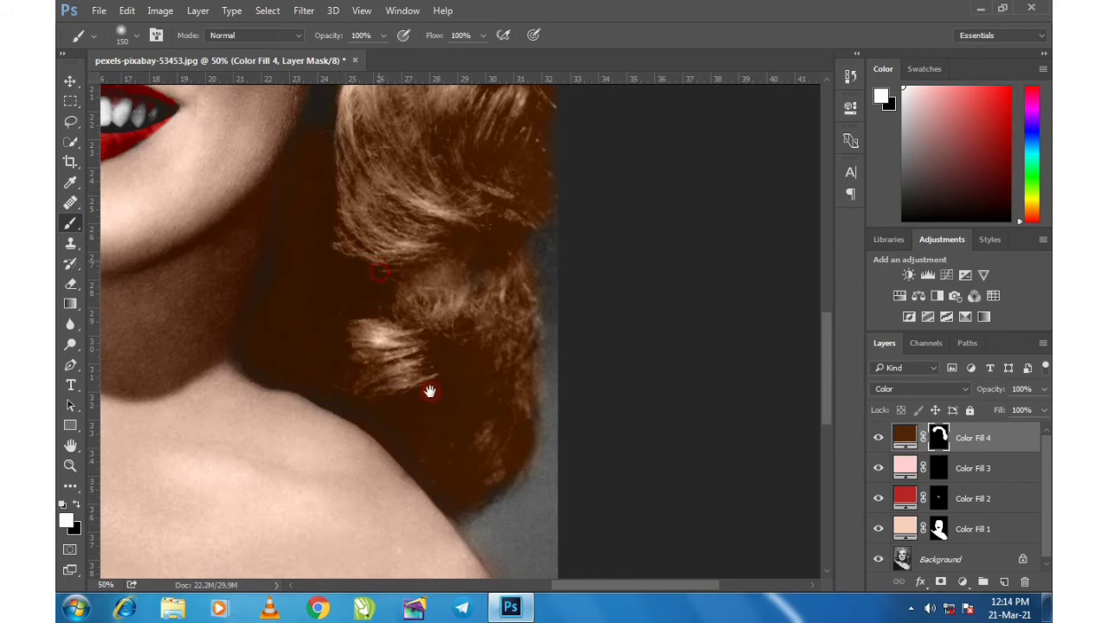
drag(277, 272, 331, 419)
drag(386, 294, 372, 233)
drag(390, 225, 491, 478)
Paint the remaining curls on the left side of the face on the Color Fill 4 mask
drag(260, 329, 586, 255)
mouse_move(291, 251)
mouse_down()
mouse_move(255, 272)
mouse_move(316, 304)
mouse_move(256, 329)
mouse_up()
drag(246, 521, 239, 233)
mouse_move(239, 233)
mouse_down()
mouse_move(201, 309)
mouse_move(309, 198)
mouse_move(351, 291)
mouse_move(369, 261)
mouse_move(222, 146)
mouse_move(378, 267)
mouse_up()
key(ctrl+minus)
key(ctrl+minus)
key(ctrl+minus)
Change the Color Fill 4 hair color to a brighter, more saturated orange-brown
double_click(907, 433)
drag(789, 270, 786, 280)
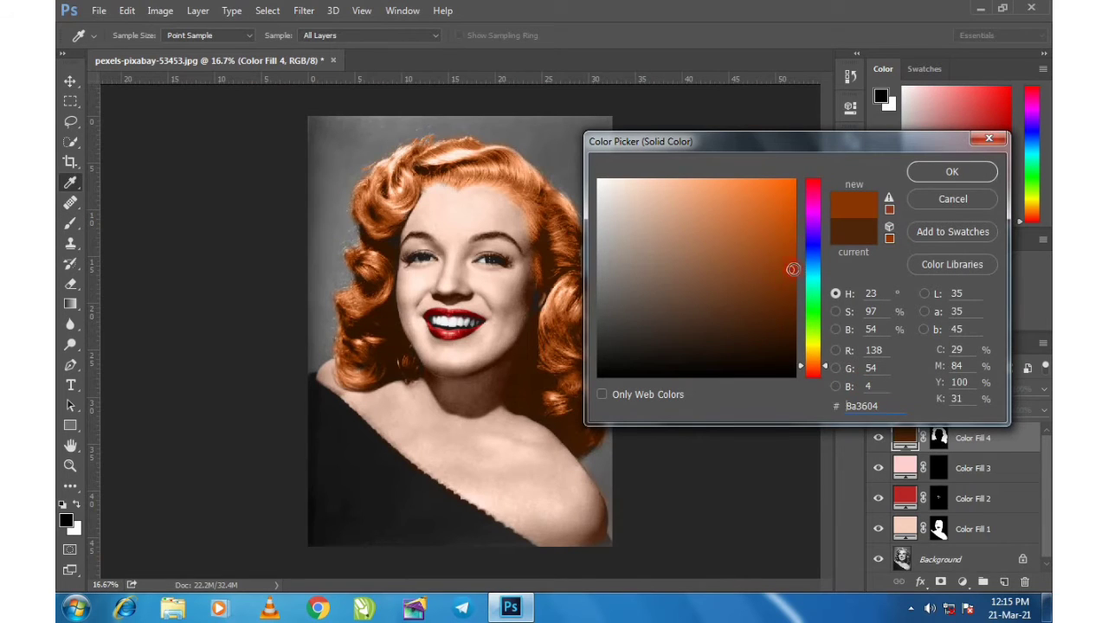
click(792, 282)
click(952, 172)
Add a Curves adjustment layer and raise the curve's midpoint to brighten the image
click(958, 585)
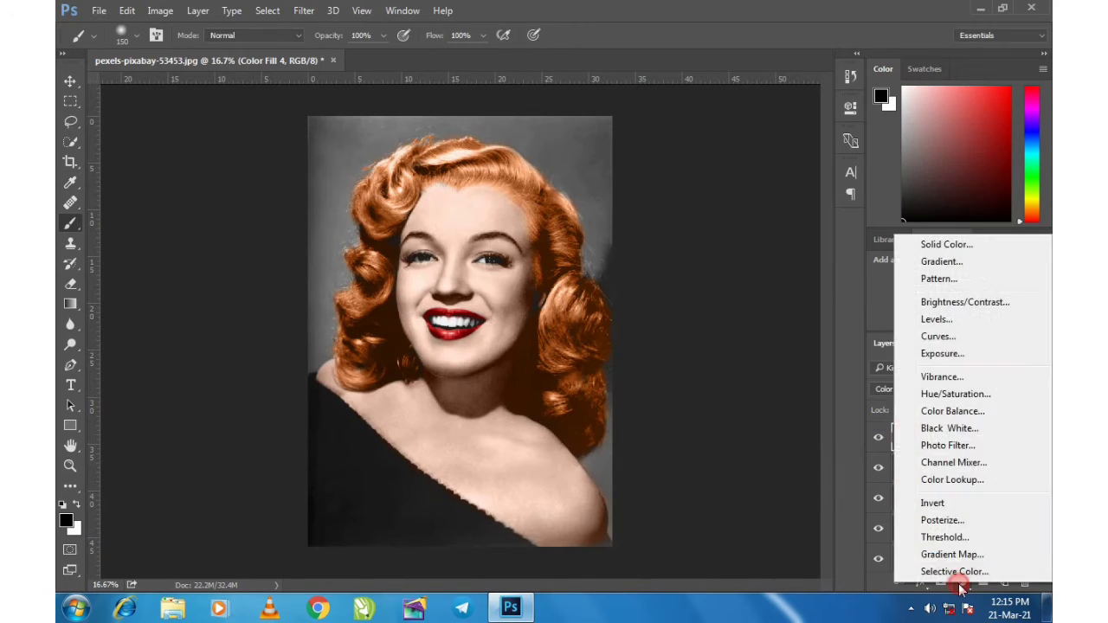
click(952, 336)
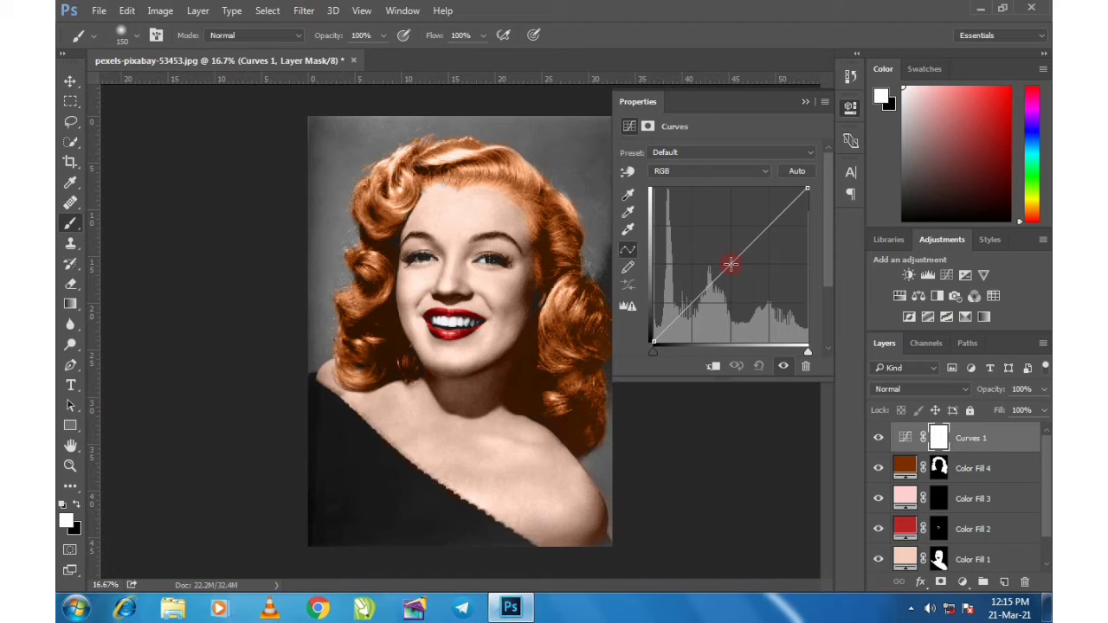
click(731, 264)
drag(730, 264, 717, 248)
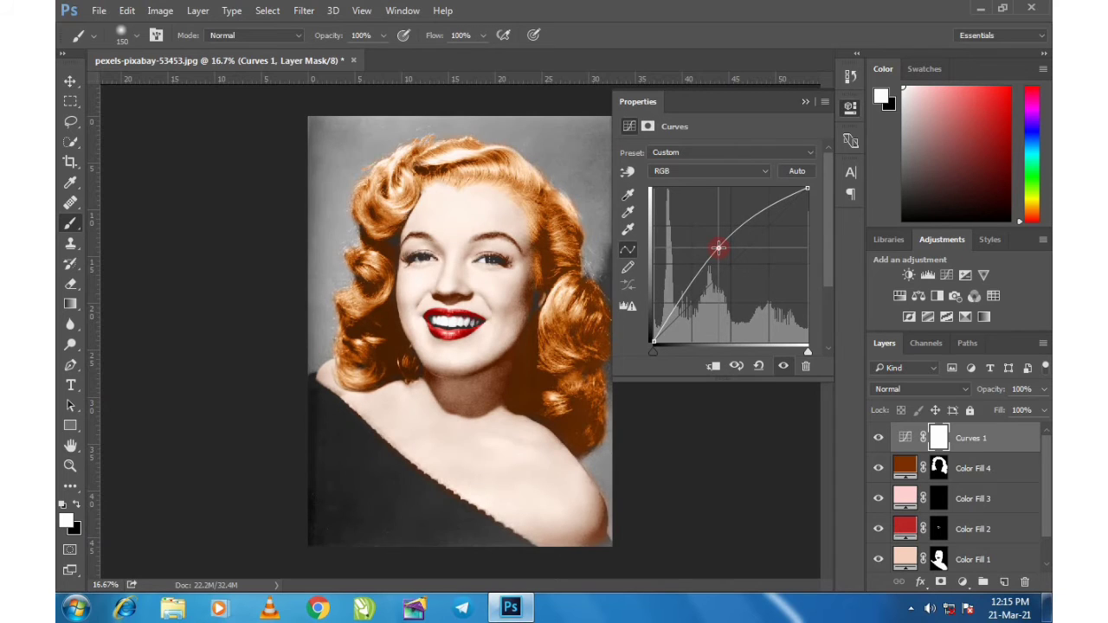
click(805, 101)
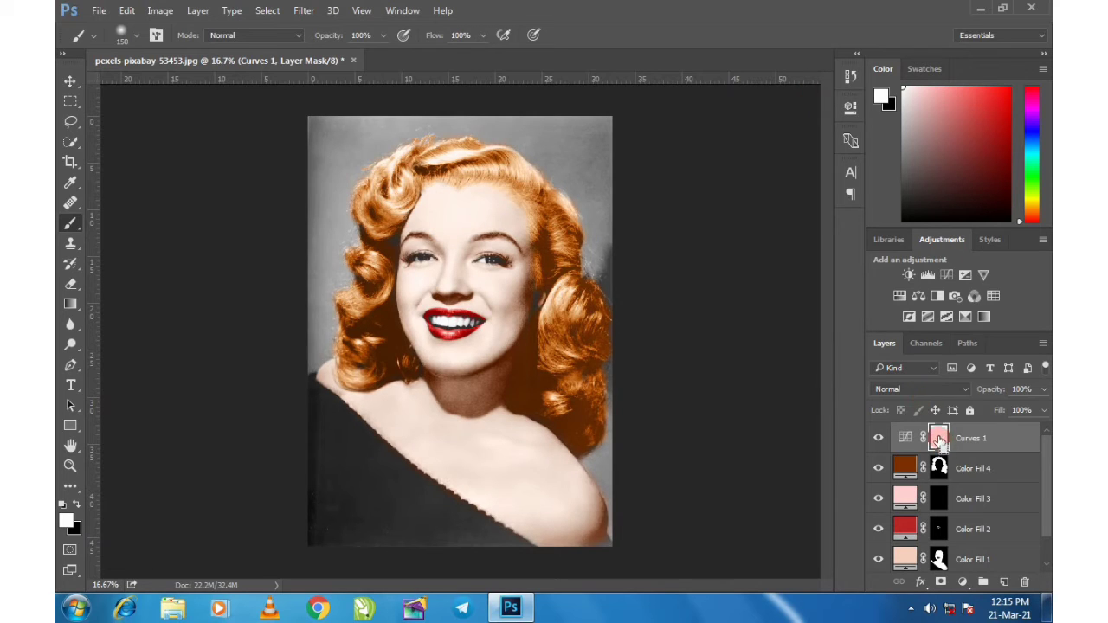
Invert the Curves 1 mask and paint over the front and right upper teeth with a smaller brush to brighten them
key(ctrl+i)
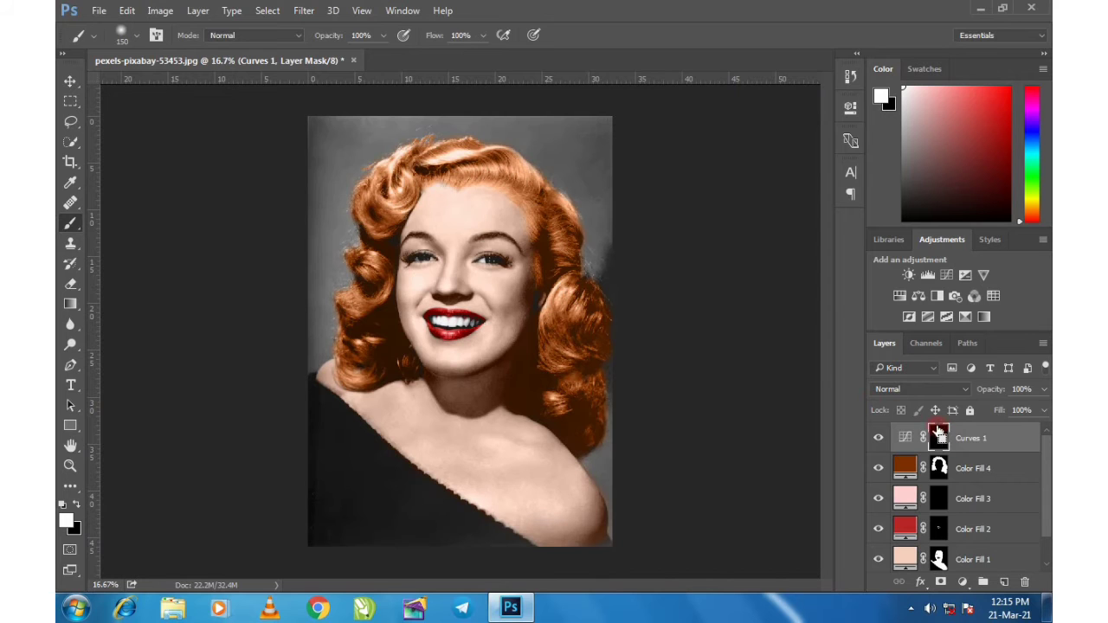
key(ctrl+plus)
key(ctrl+plus)
key(ctrl+plus)
key(ctrl+plus)
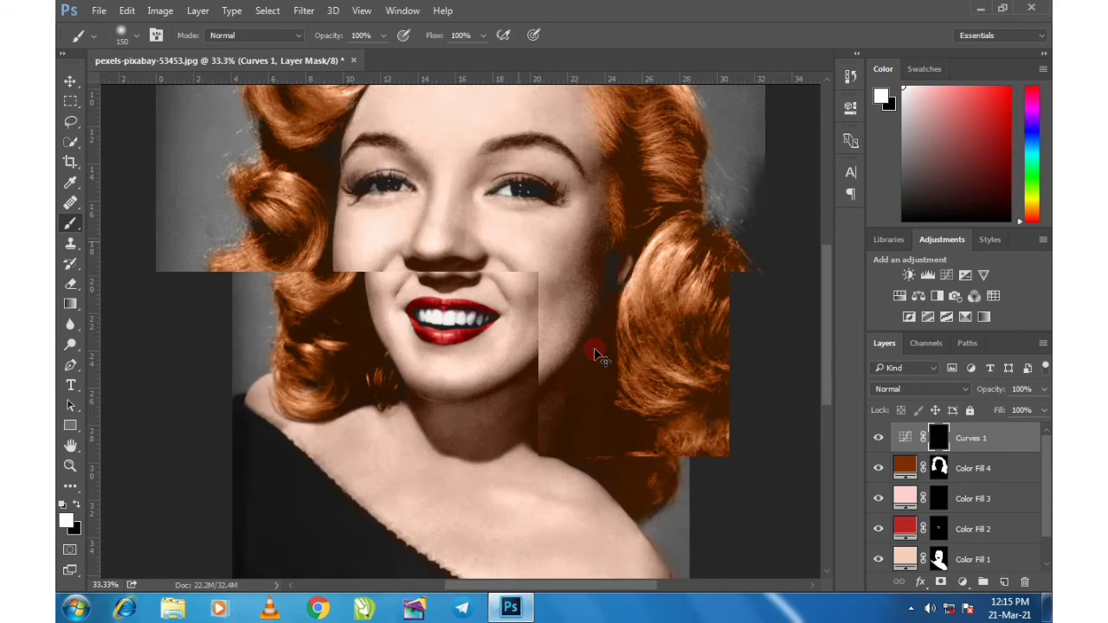
key(ctrl+plus)
key(ctrl+plus)
key(bracketleft)
key(bracketleft)
key(bracketleft)
key(bracketleft)
key(bracketleft)
key(bracketleft)
key(bracketleft)
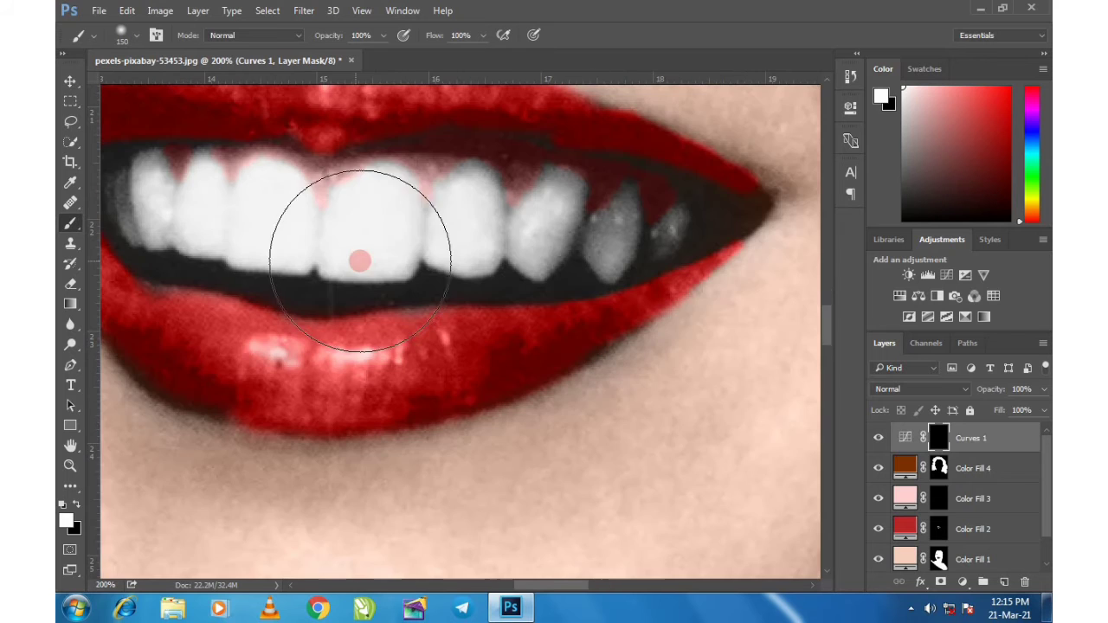
drag(463, 225, 547, 220)
Reduce the brush to 20 px and paint the remaining teeth toward both mouth corners on the Curves 1 mask
key(bracketleft)
key(bracketleft)
key(bracketleft)
mouse_move(616, 219)
mouse_down()
mouse_move(611, 243)
mouse_move(666, 242)
mouse_up()
mouse_move(199, 239)
mouse_down()
mouse_move(297, 255)
mouse_move(187, 236)
mouse_move(146, 169)
mouse_up()
drag(182, 209, 301, 240)
drag(258, 201, 250, 243)
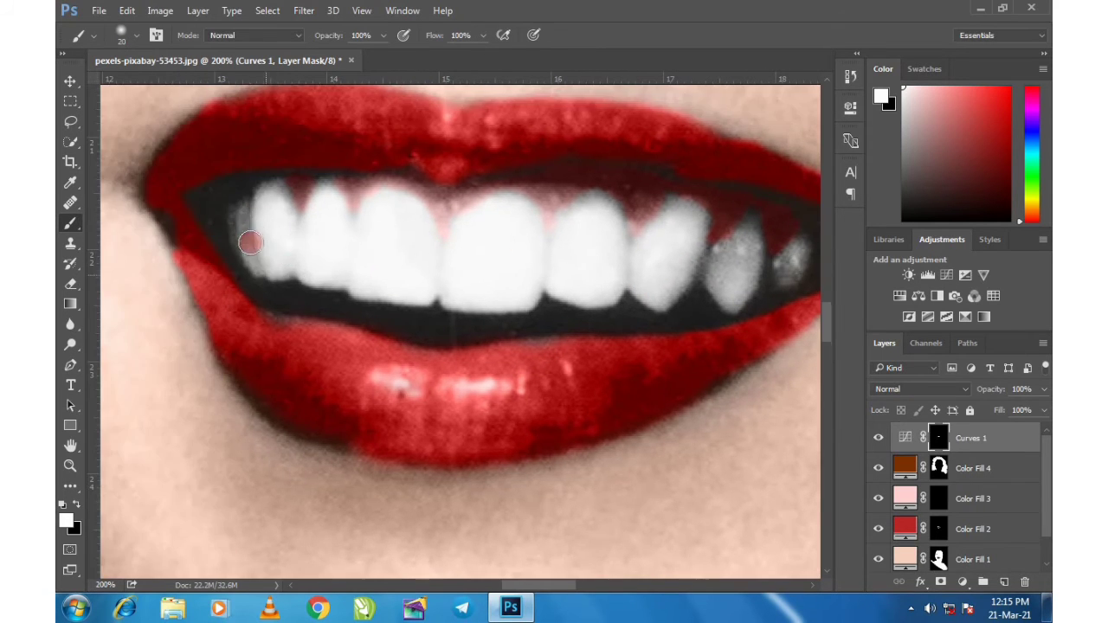
Paint the whites of both eyes on the Curves 1 mask with the 20 px brush to brighten them
drag(466, 225, 468, 554)
drag(377, 297, 568, 440)
drag(429, 286, 424, 305)
drag(257, 282, 237, 302)
drag(766, 303, 126, 310)
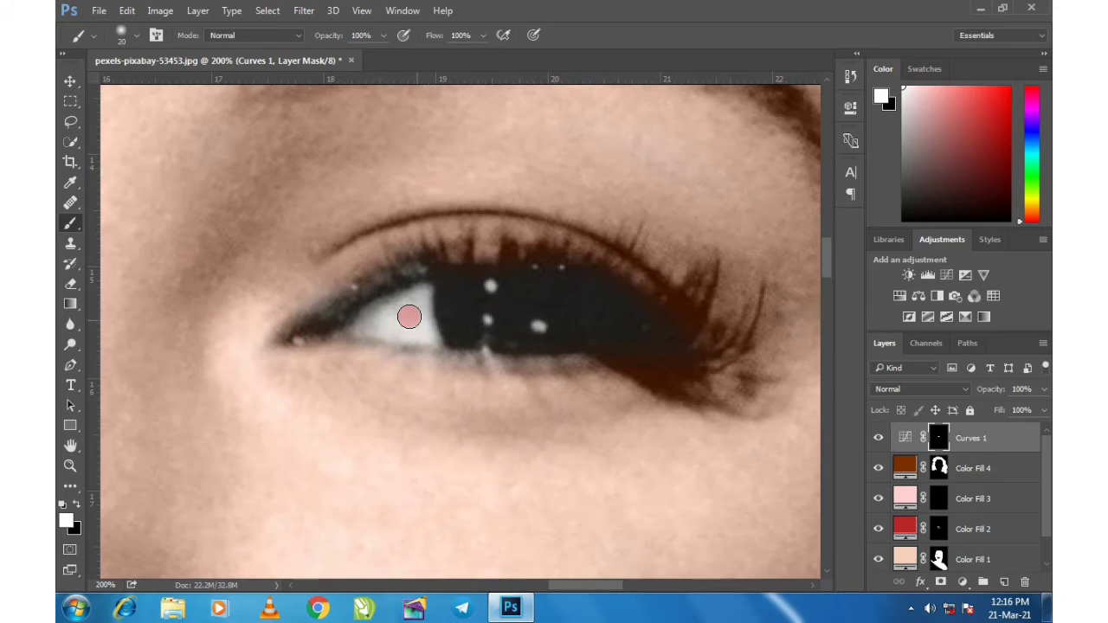
drag(408, 317, 423, 309)
key(ctrl+minus)
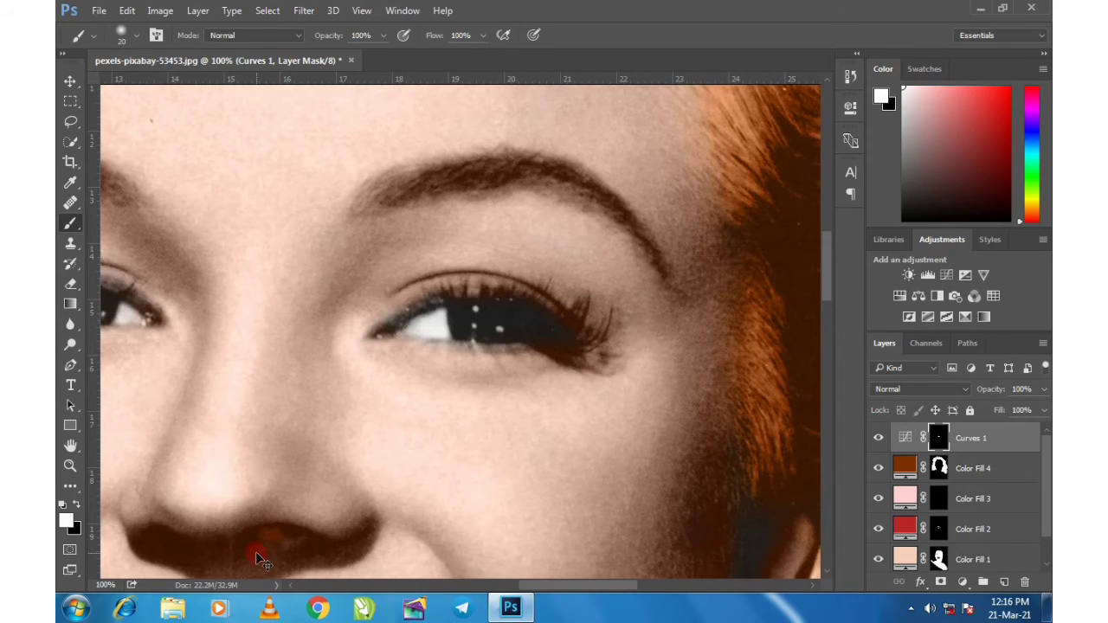
key(ctrl+minus)
key(ctrl+minus)
key(ctrl+minus)
key(ctrl+minus)
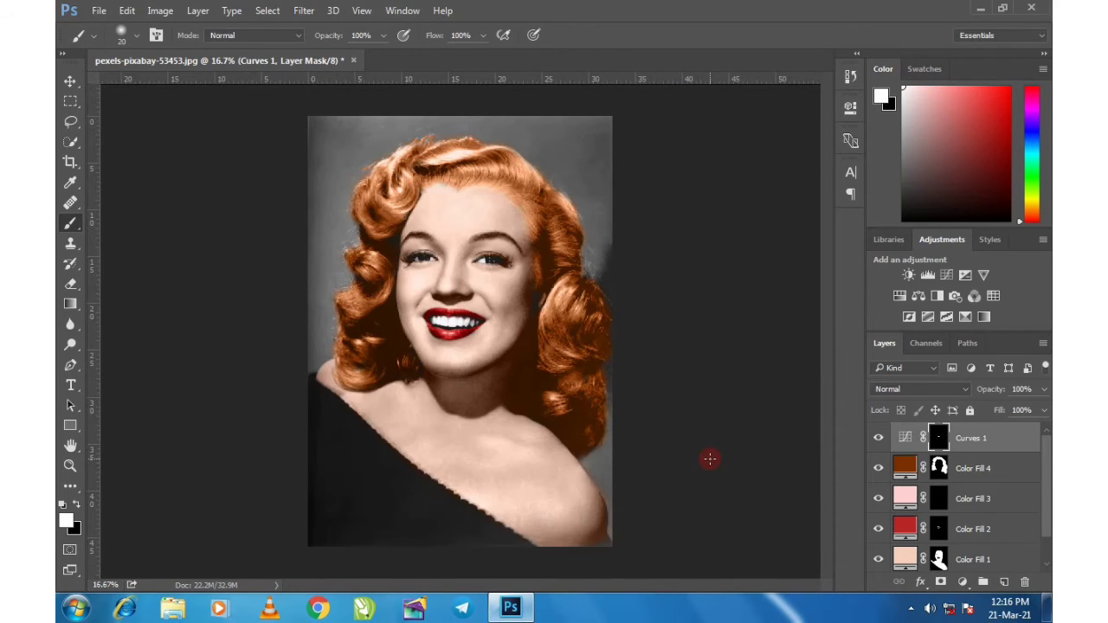
click(883, 388)
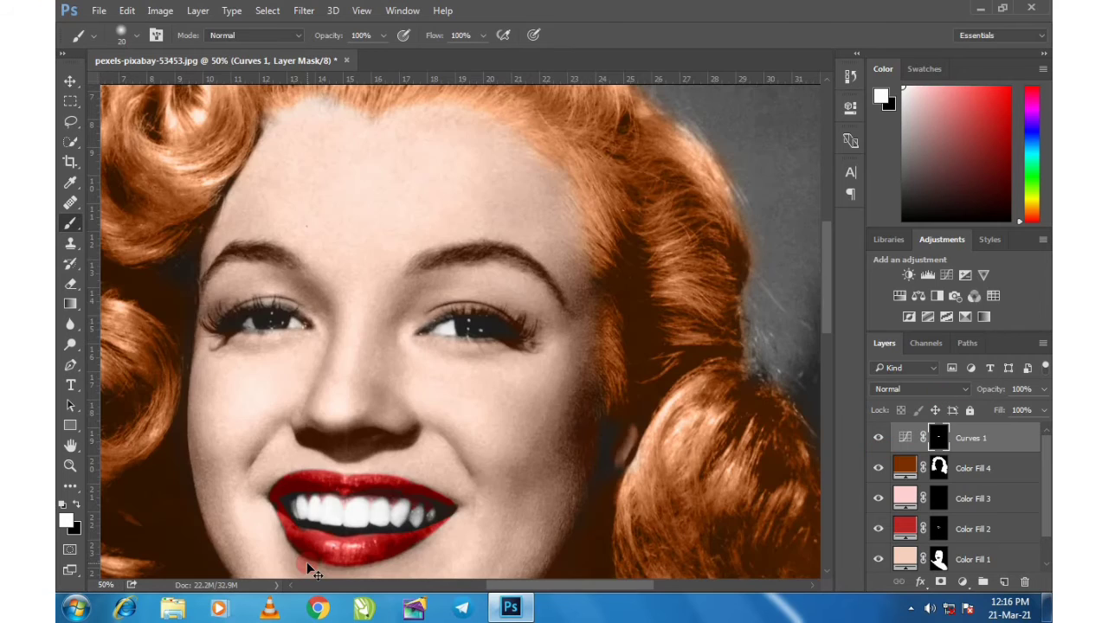
key(ctrl+minus)
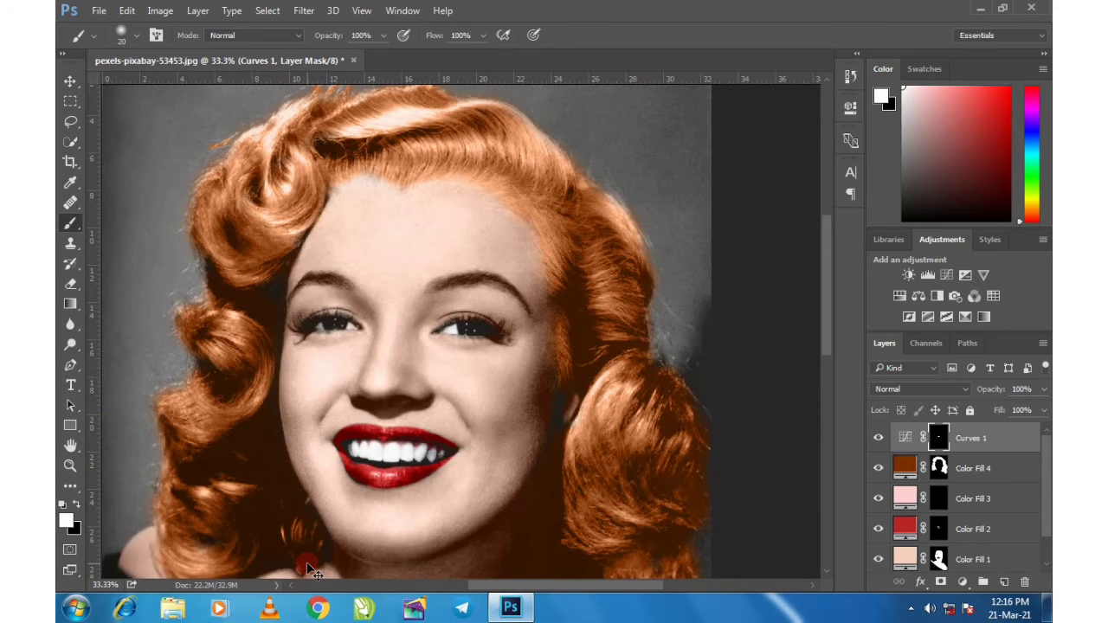
Reduce the opacity of the Curves 1 layer to 51% to soften the brightening of the teeth and eyes
key(ctrl+minus)
key(ctrl+minus)
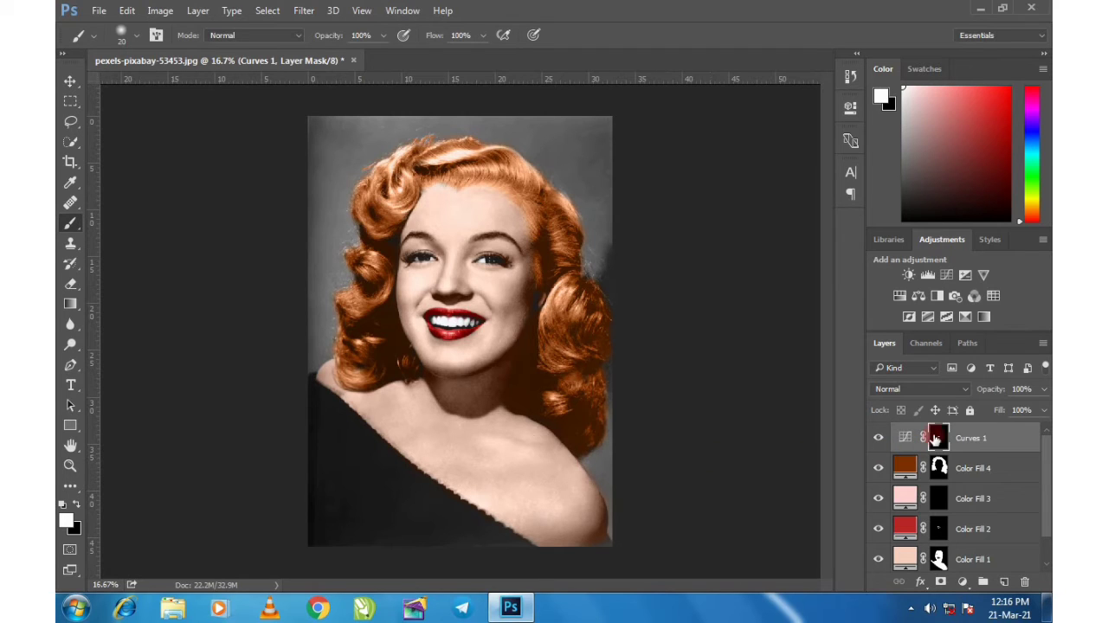
click(940, 394)
click(940, 396)
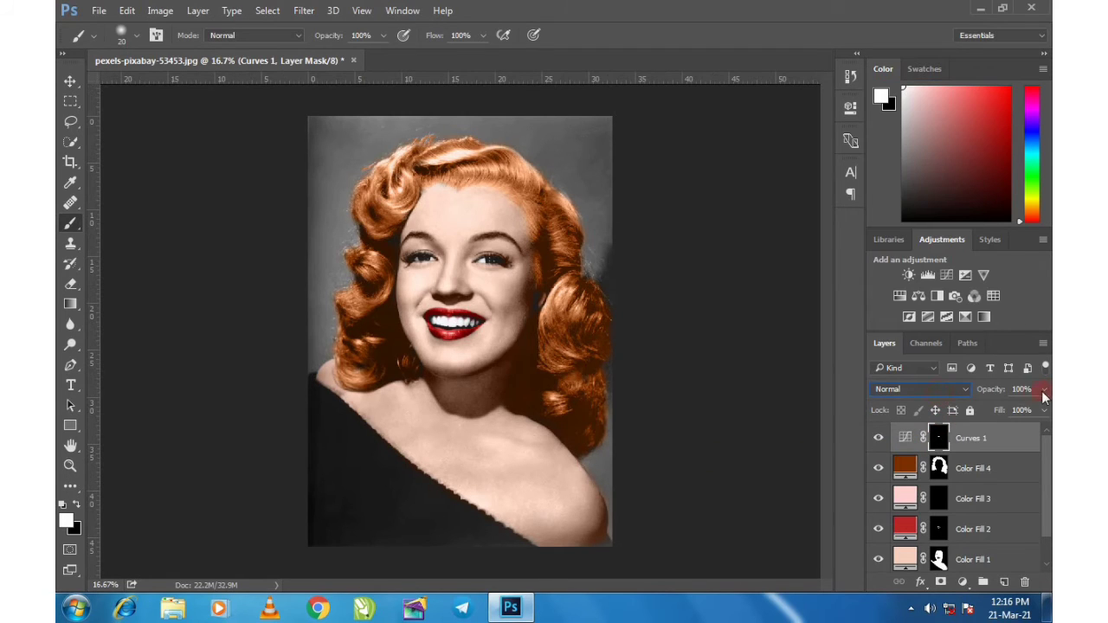
drag(1043, 394, 1007, 416)
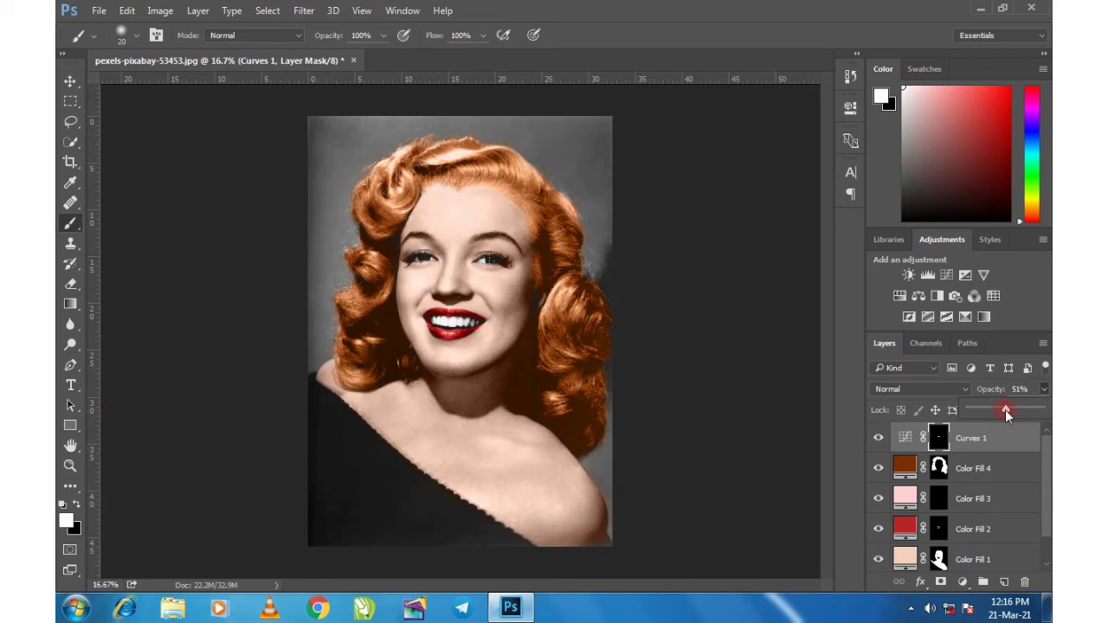
click(1043, 394)
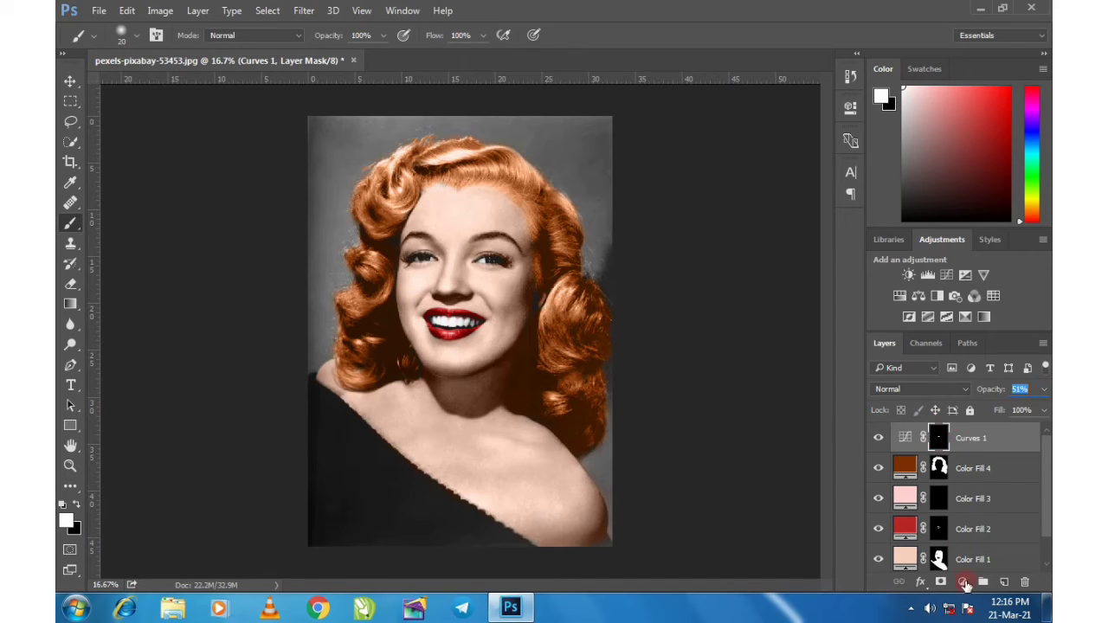
Add a Brightness/Contrast adjustment layer above Curves 1 and raise the contrast to 49
click(962, 582)
click(945, 304)
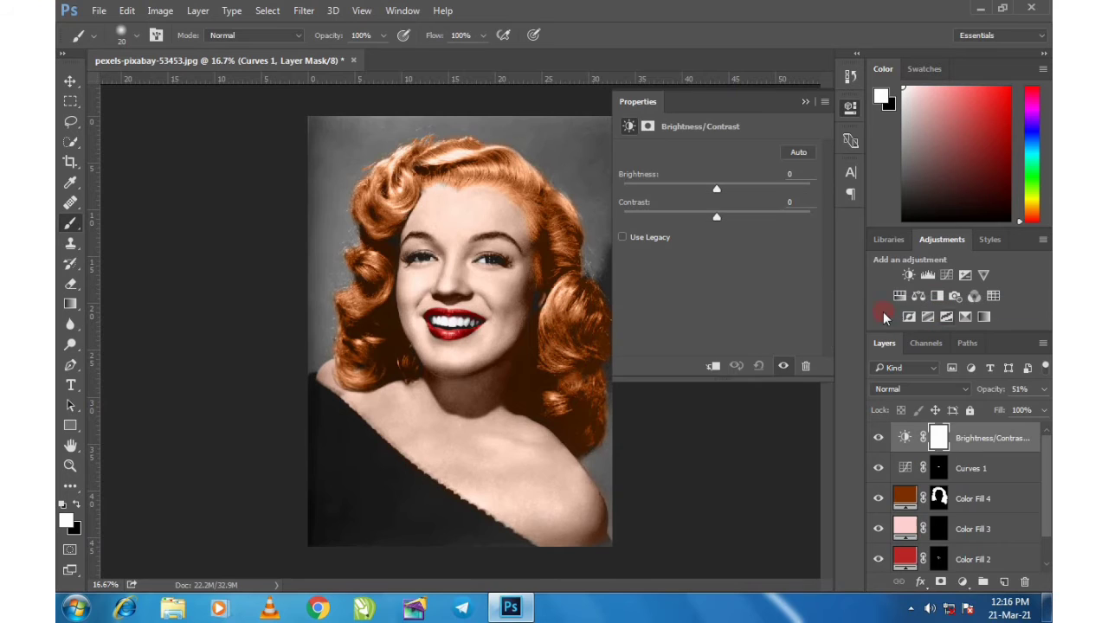
drag(719, 217, 753, 220)
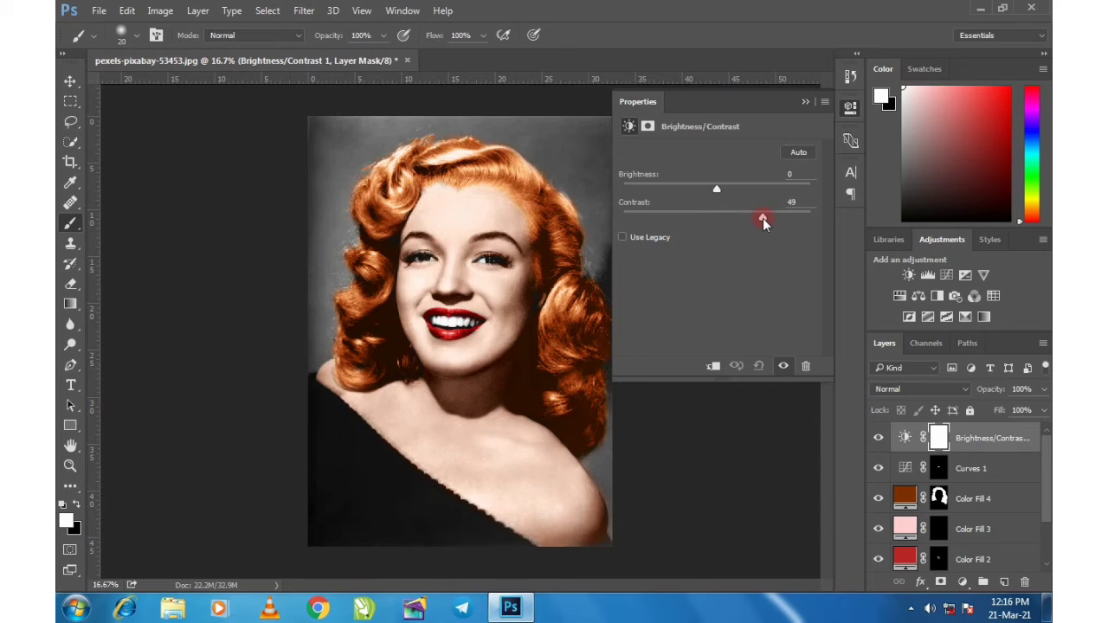
click(805, 101)
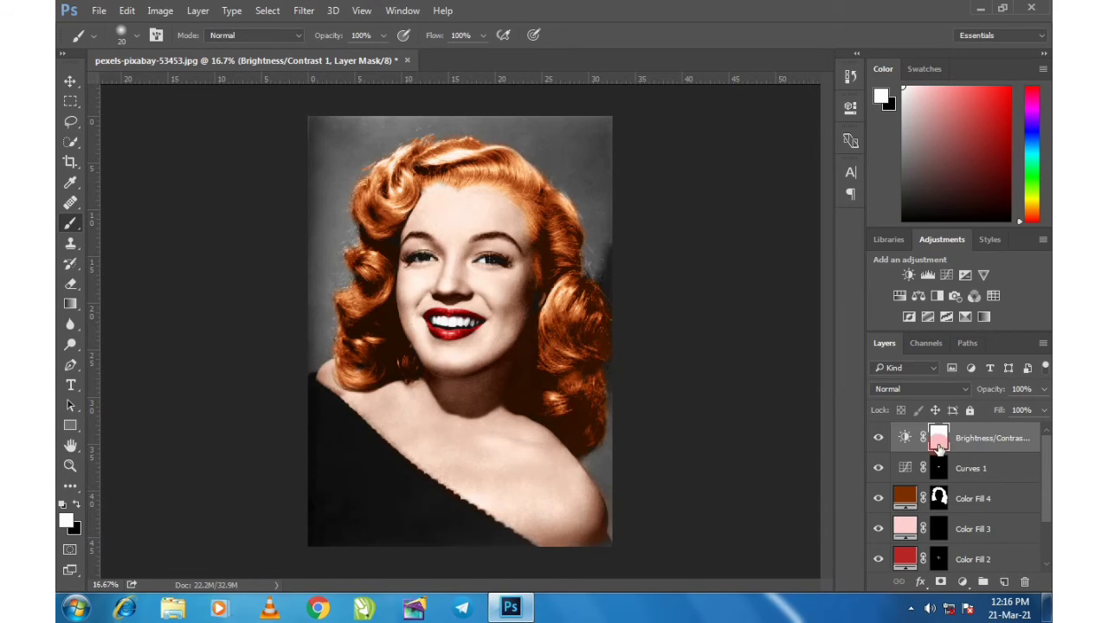
Add a Selective Color adjustment layer and raise the Black amount of the Reds to about +73%
click(962, 582)
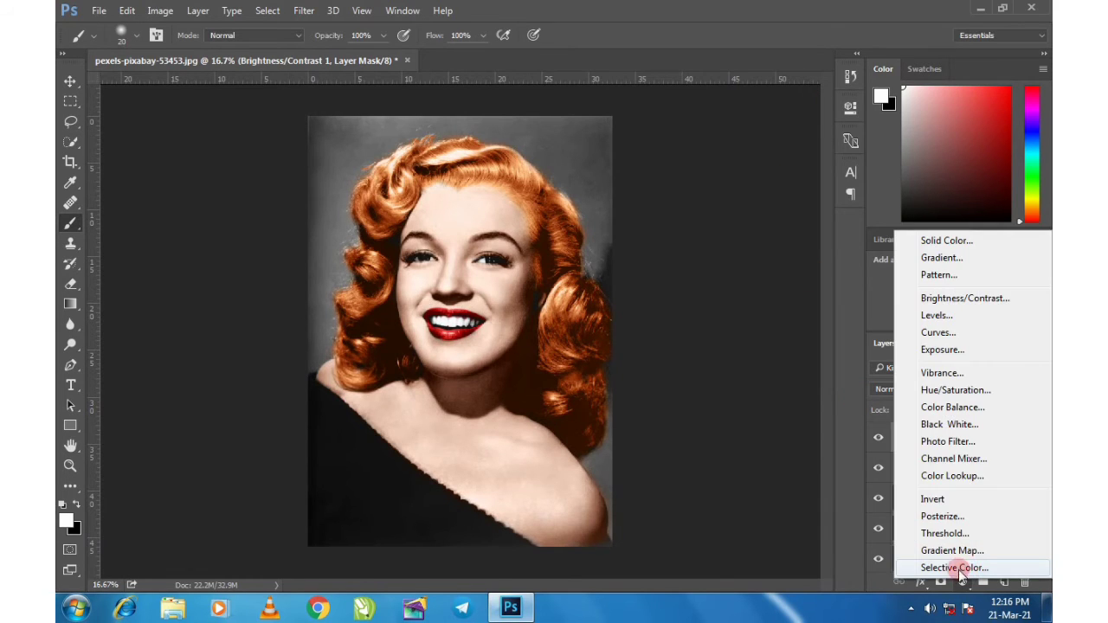
click(958, 569)
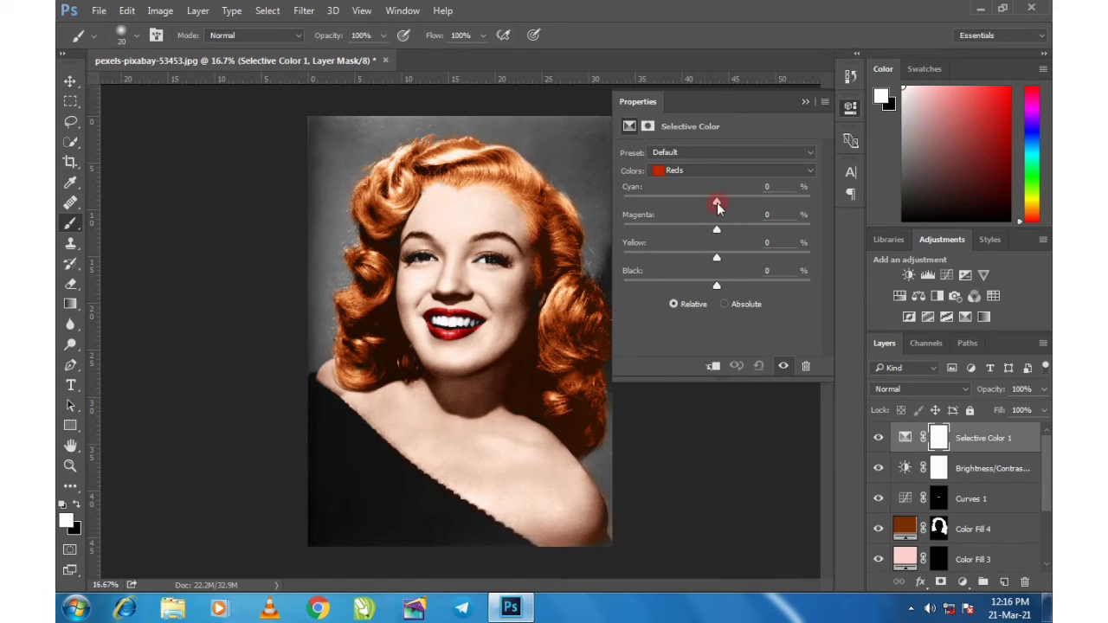
drag(779, 205, 791, 286)
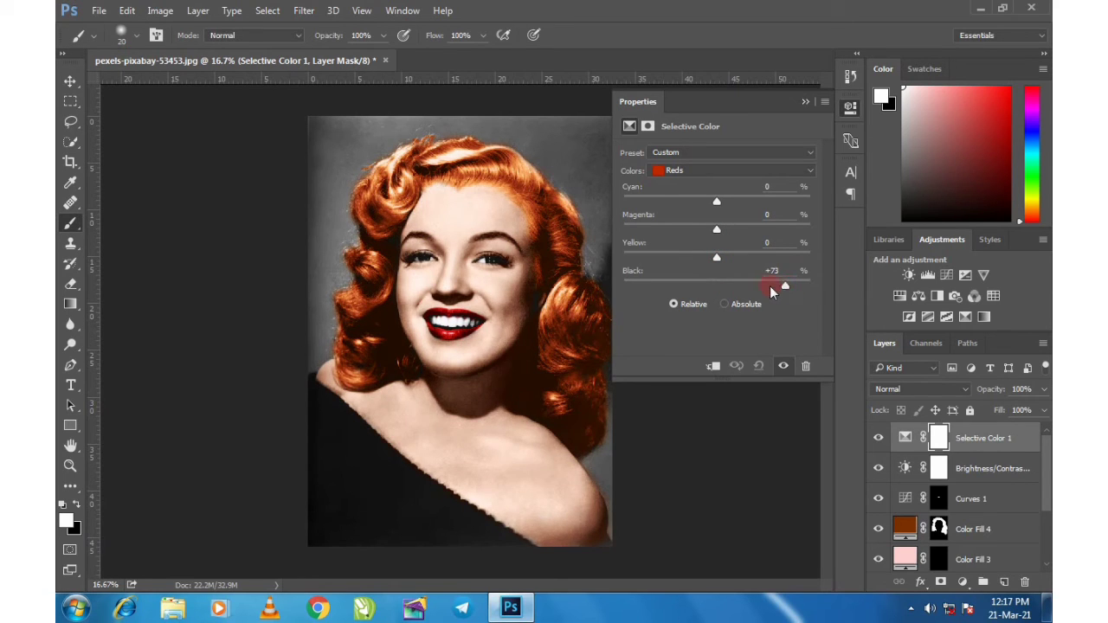
click(794, 285)
In the Selective Color adjustment, set the Blacks to Yellow +52% and Magenta +5%
click(688, 171)
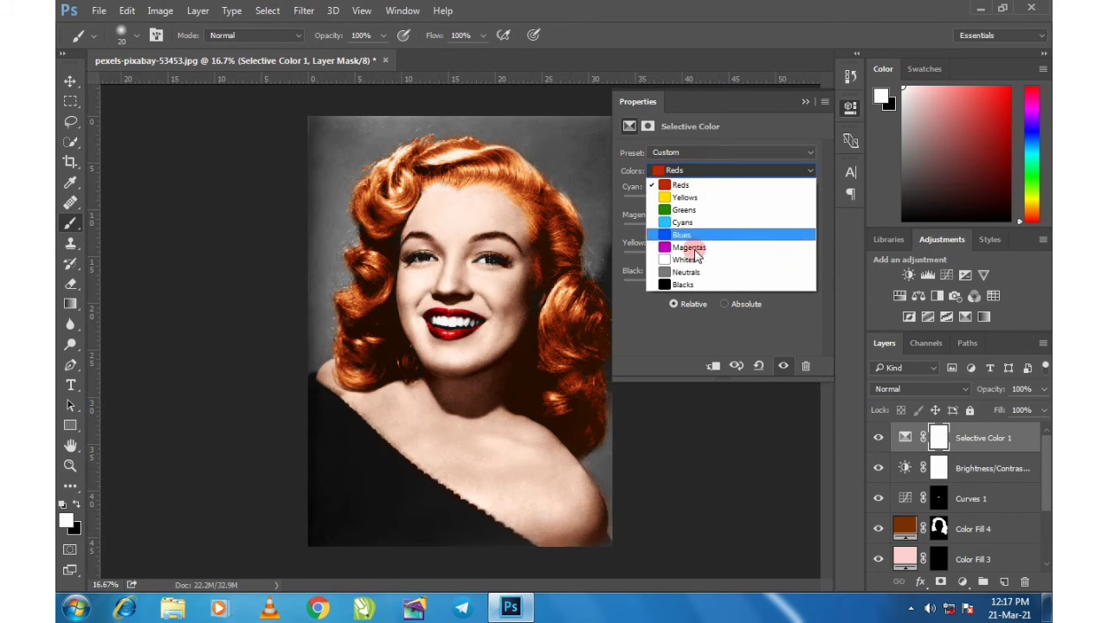
click(698, 285)
mouse_move(717, 288)
mouse_down()
mouse_move(768, 285)
mouse_move(720, 289)
mouse_up()
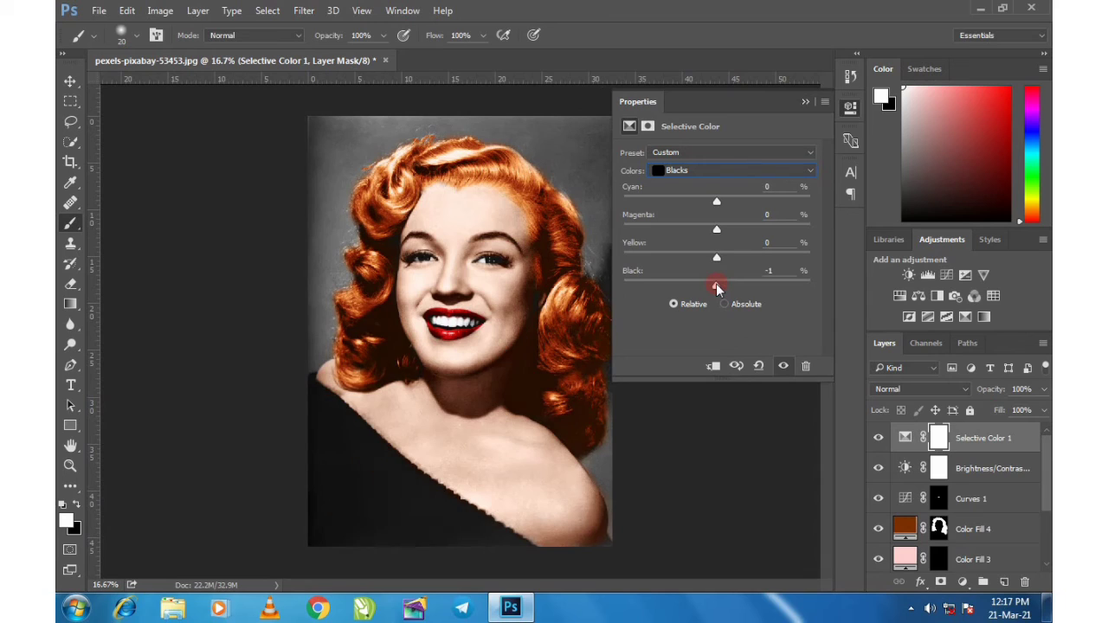
drag(716, 283, 766, 256)
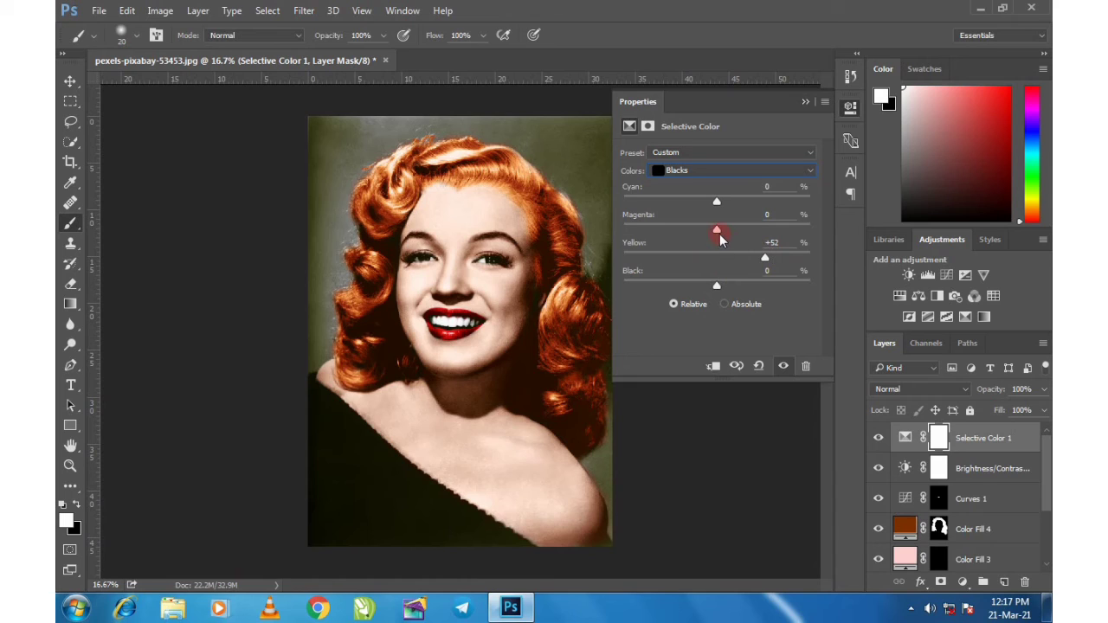
mouse_move(716, 232)
mouse_down()
mouse_move(736, 235)
mouse_move(723, 236)
mouse_up()
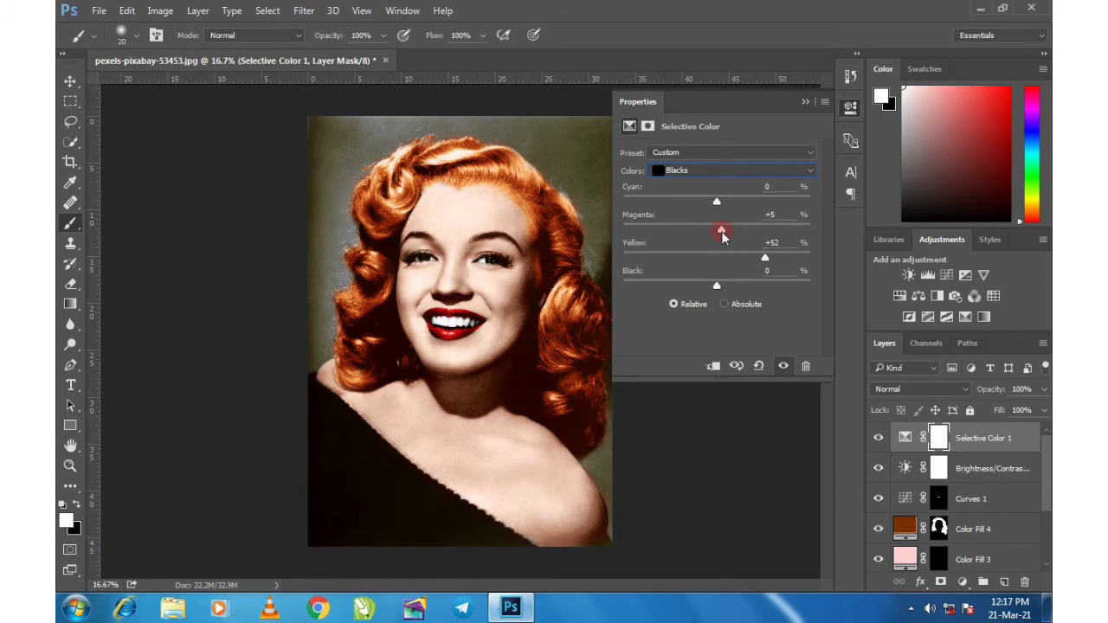
click(805, 100)
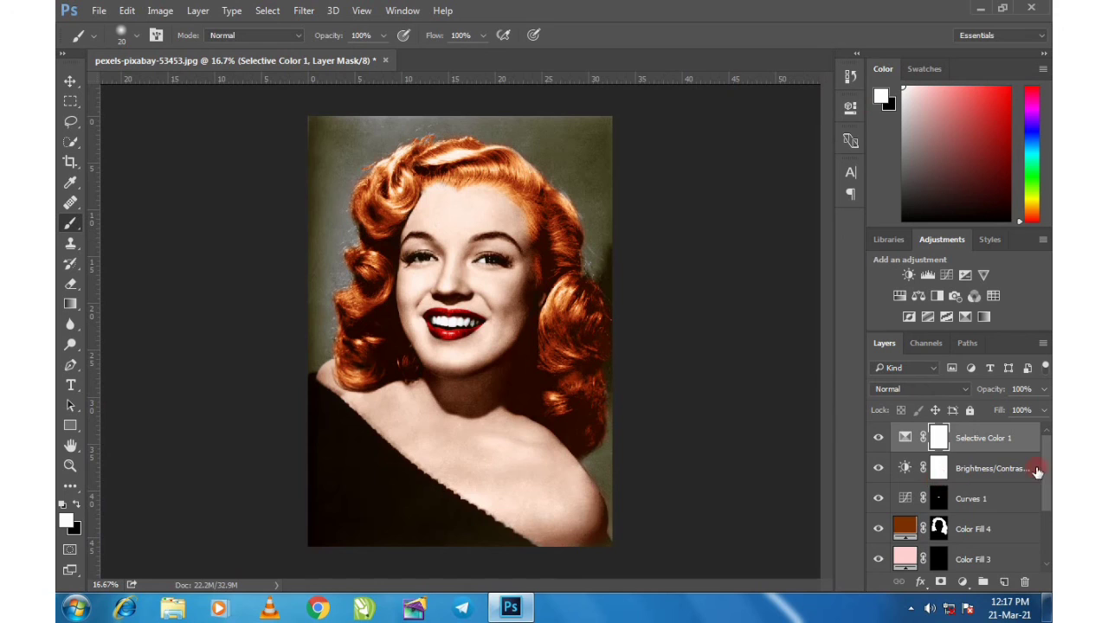
Group all fill and adjustment layers from Color Fill 1 up to Selective Color 1, leaving out the Background
drag(1048, 467, 1043, 533)
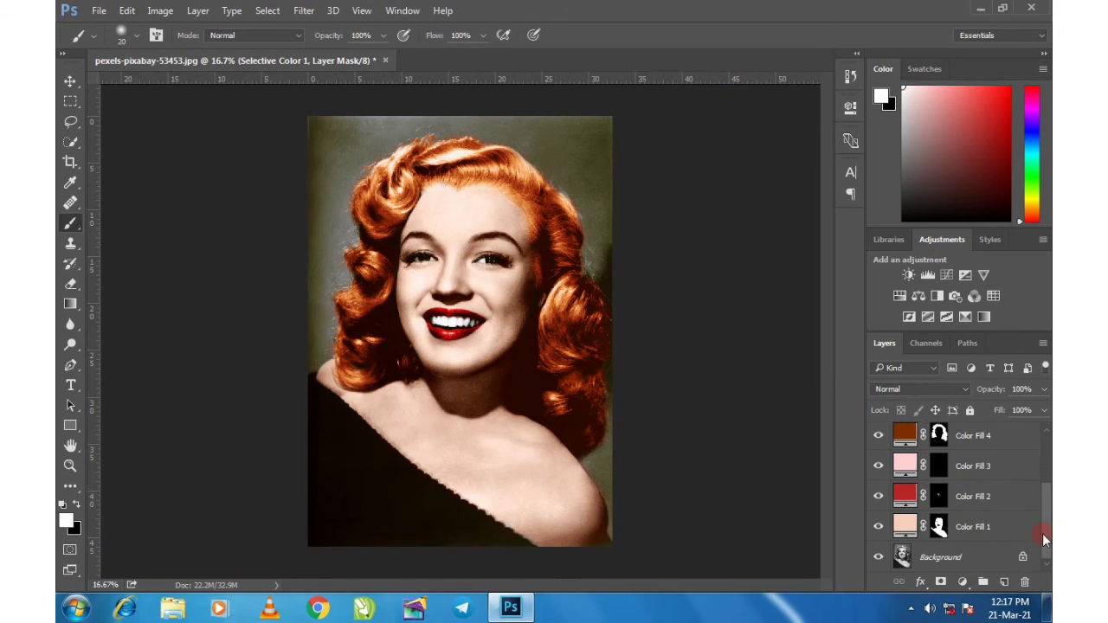
click(971, 525)
shift+click(976, 504)
shift+click(976, 471)
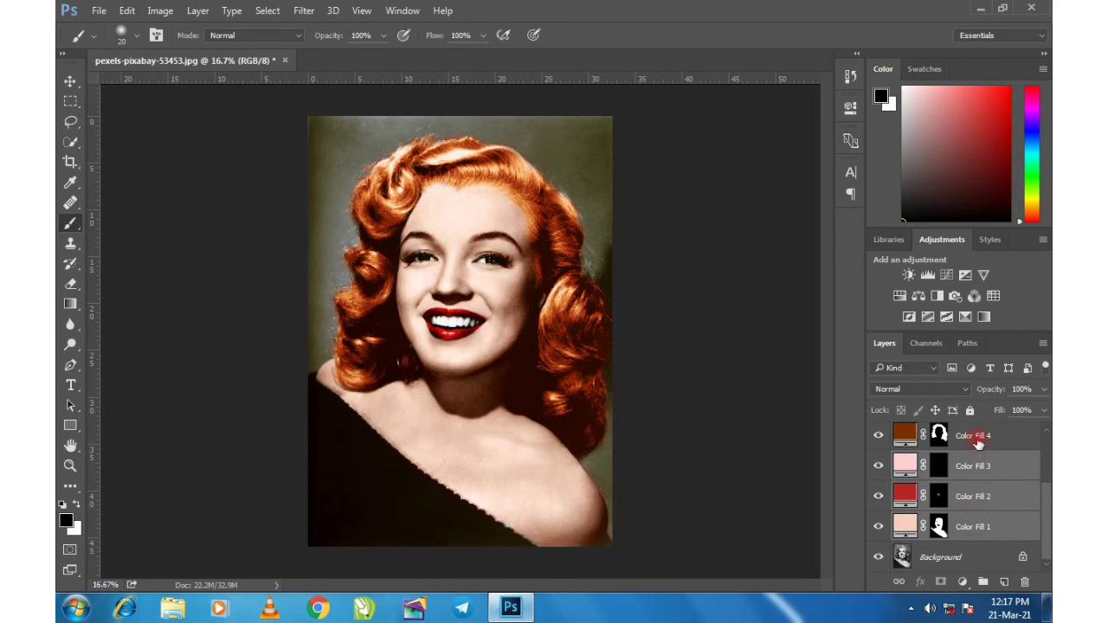
shift+click(980, 444)
drag(1046, 508, 1041, 453)
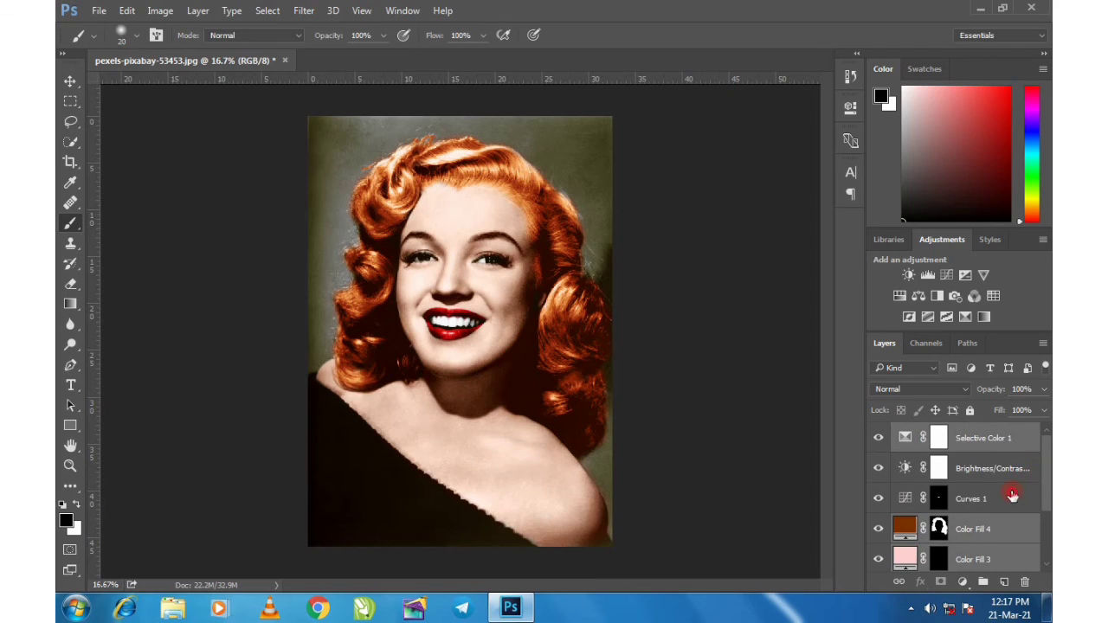
shift+click(1014, 498)
shift+click(1002, 469)
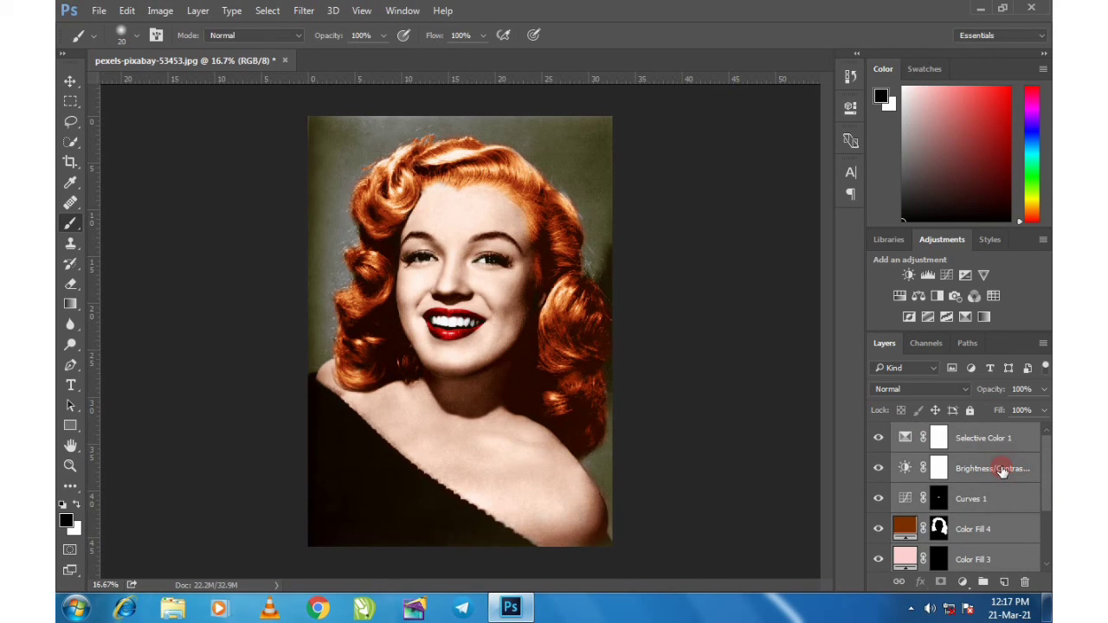
key(ctrl+g)
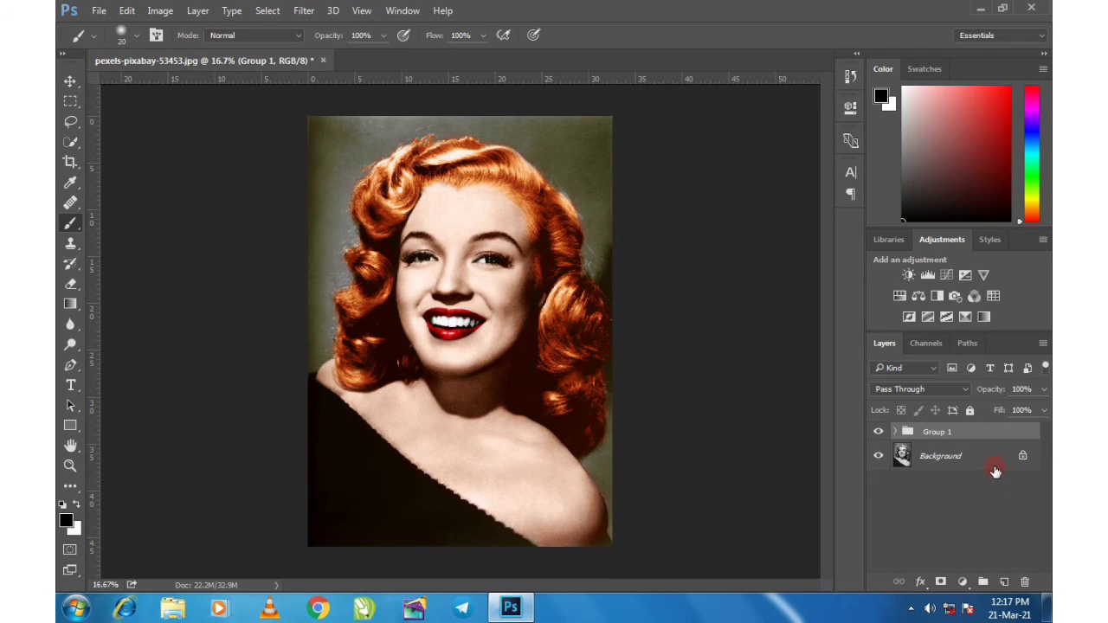
Hide and show the layer group to compare the colorized portrait with the black-and-white original
click(880, 432)
click(880, 432)
click(880, 432)
click(879, 432)
click(912, 611)
click(912, 611)
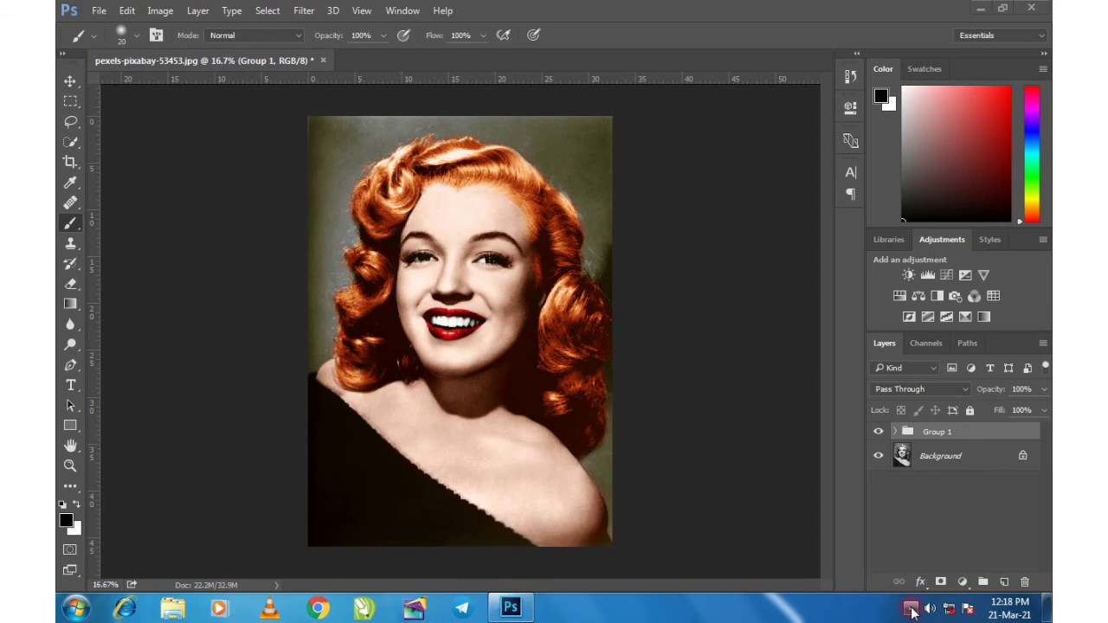